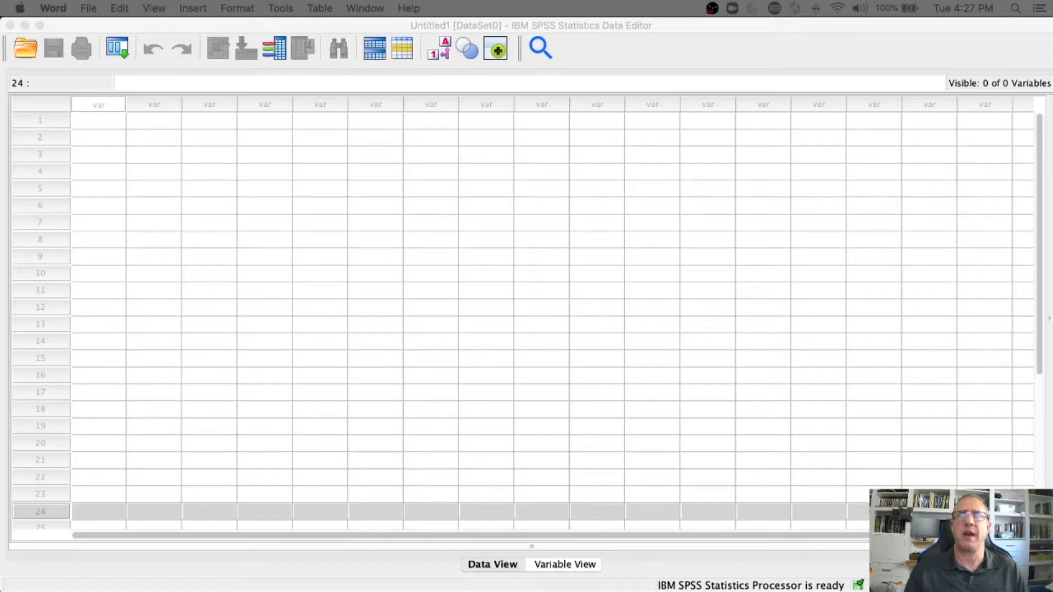
# - Look over the empty Variable View and Data View, and consult the task list and BDI data table in the Word document
pyautogui.click(344, 170)
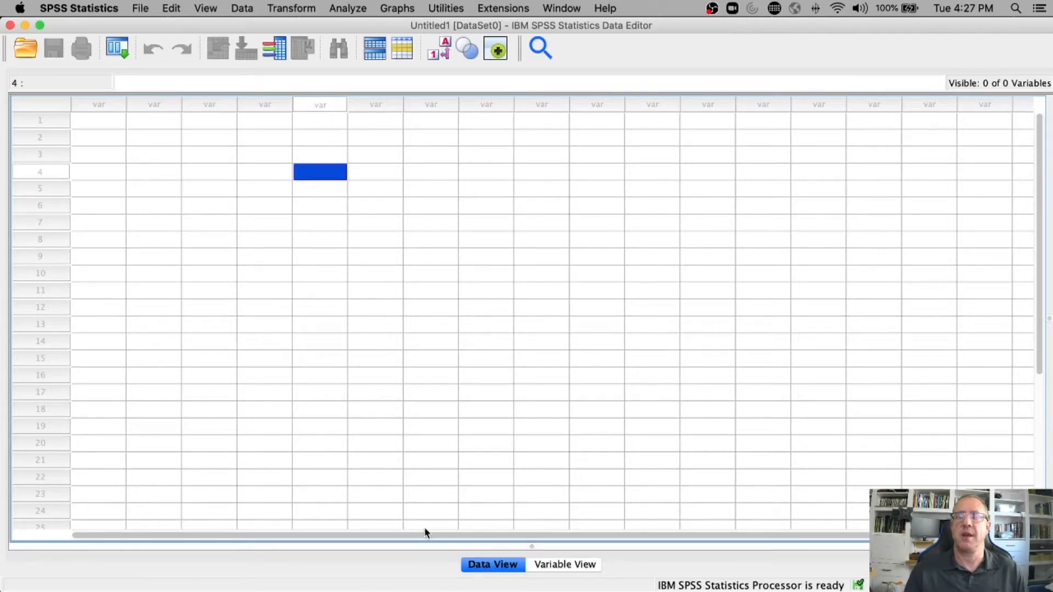
pyautogui.click(553, 565)
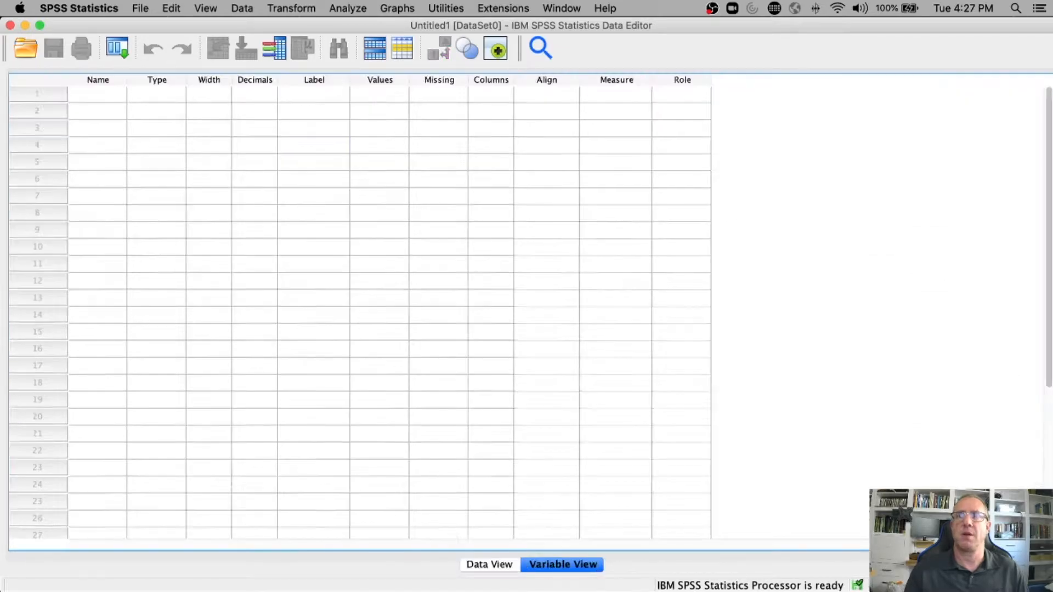
pyautogui.click(485, 565)
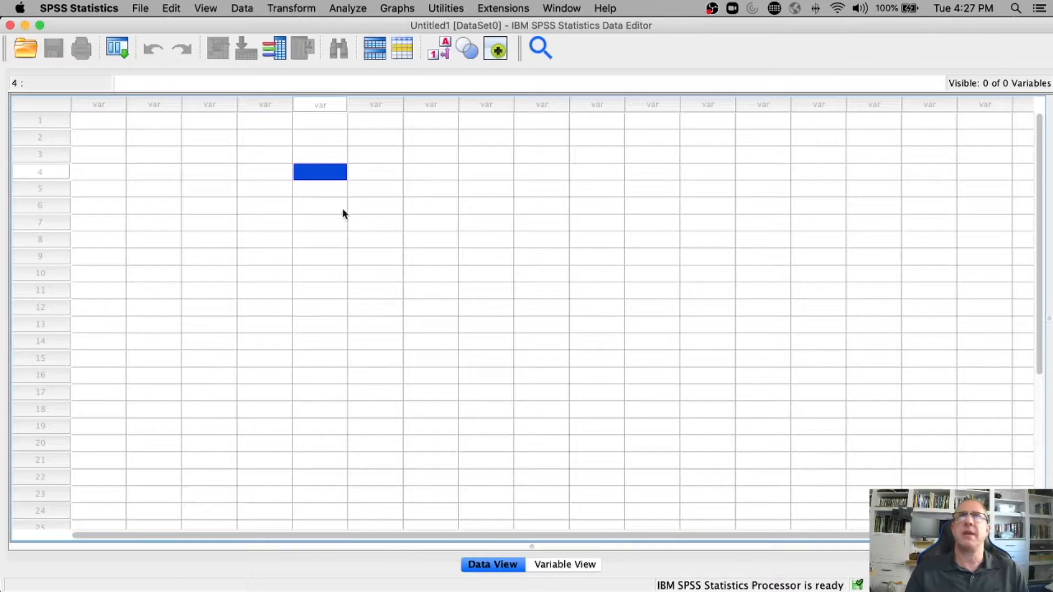
pyautogui.click(94, 123)
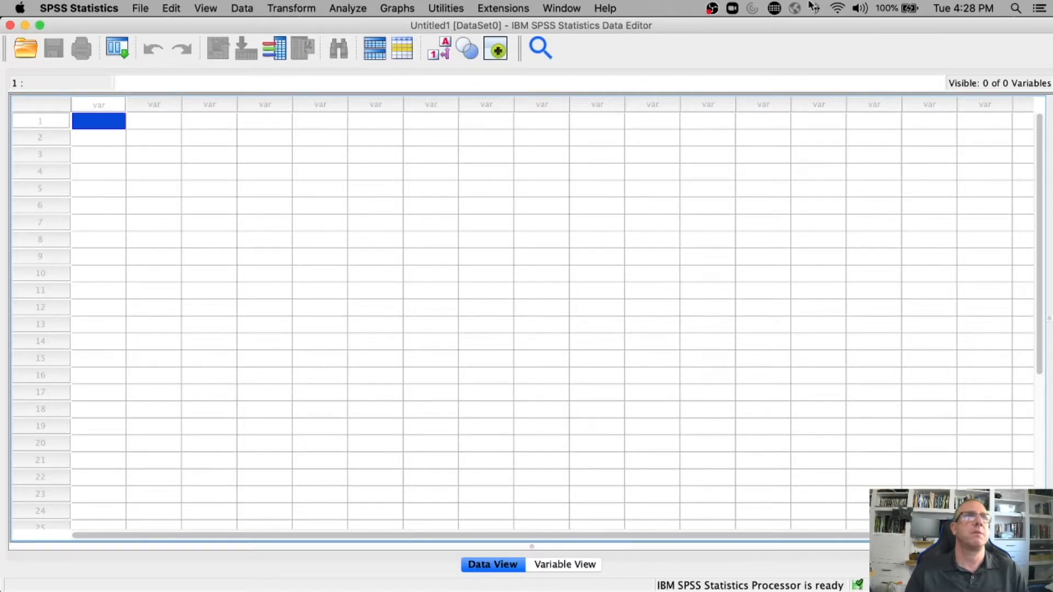
pyautogui.moveTo(1052, 85); pyautogui.dragTo(676, 2)
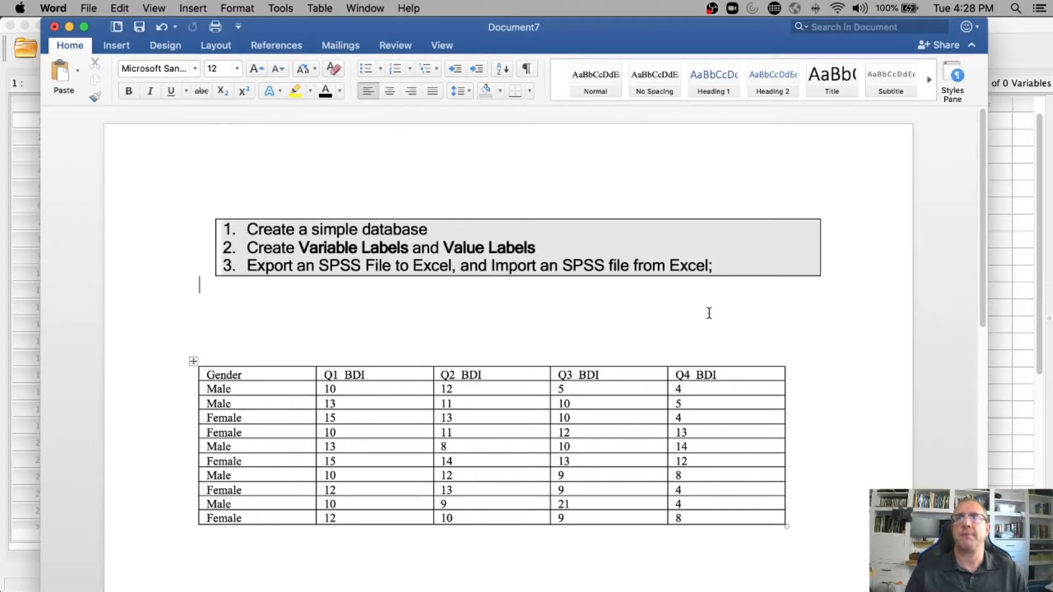
pyautogui.moveTo(552, 43); pyautogui.dragTo(977, 66)
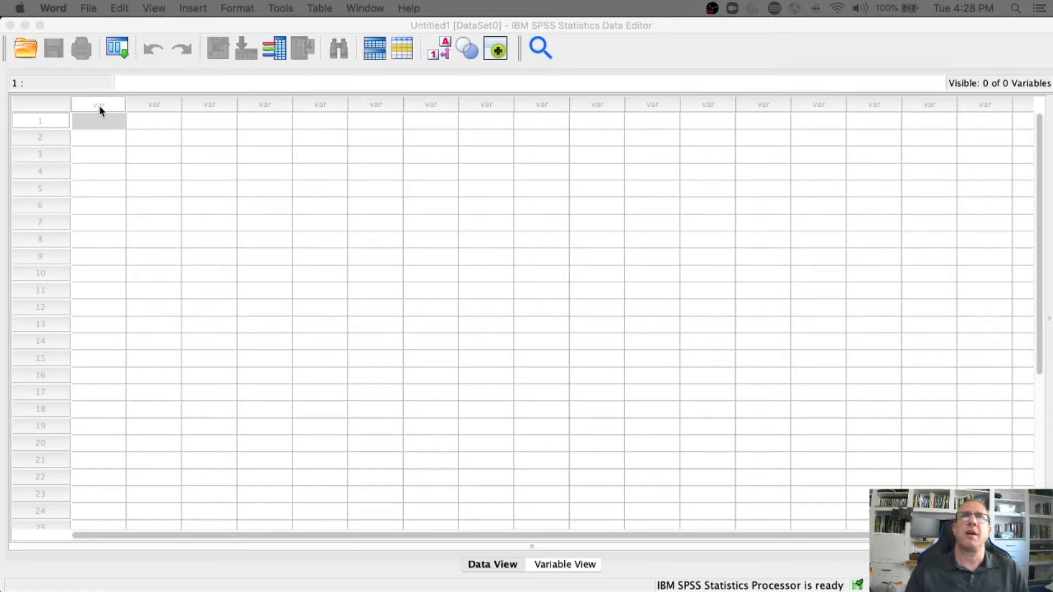
# - Define the first variable in SPSS with the name Gender
pyautogui.click(99, 105)
pyautogui.doubleClick(99, 105)
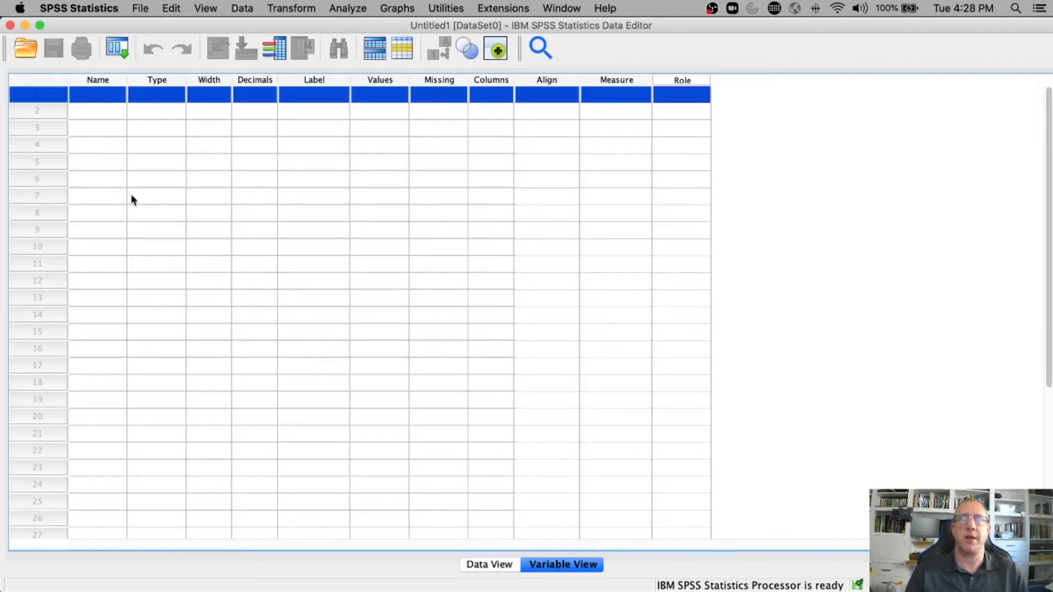
pyautogui.click(100, 95)
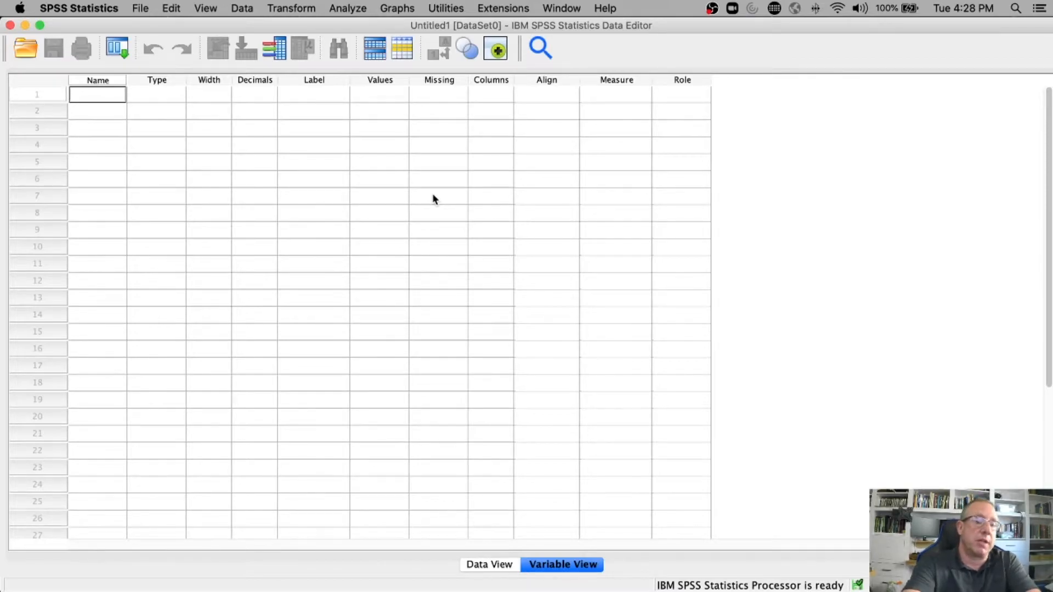
pyautogui.write('Gender')
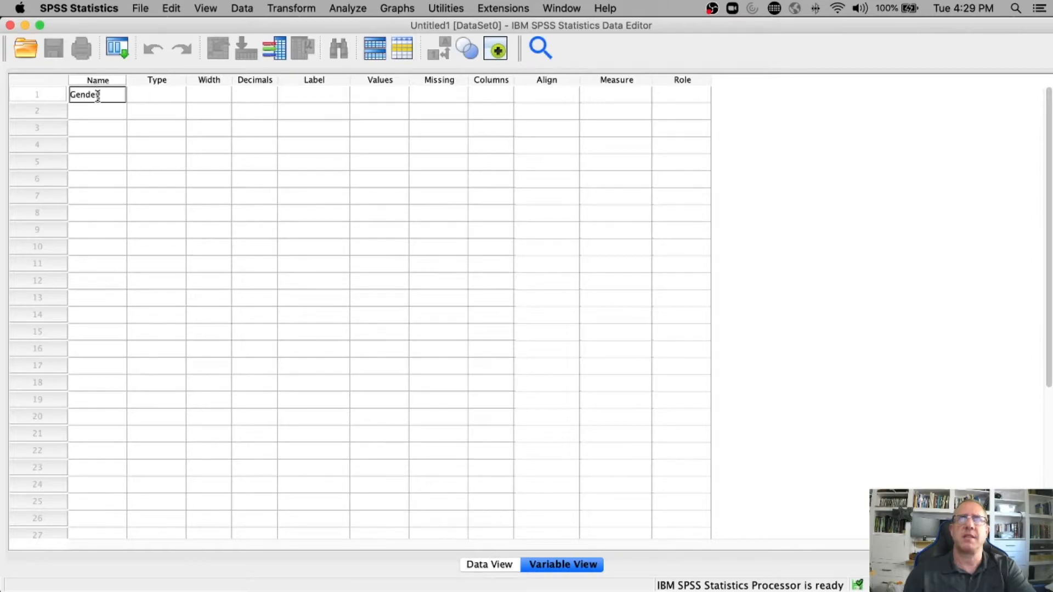
pyautogui.press('Return')
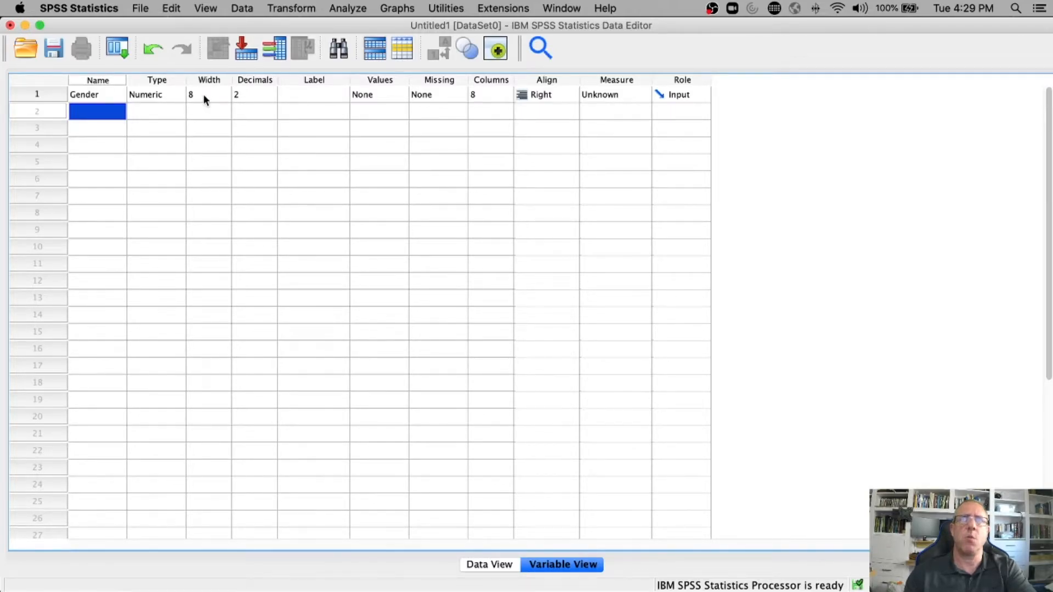
pyautogui.press('Up')
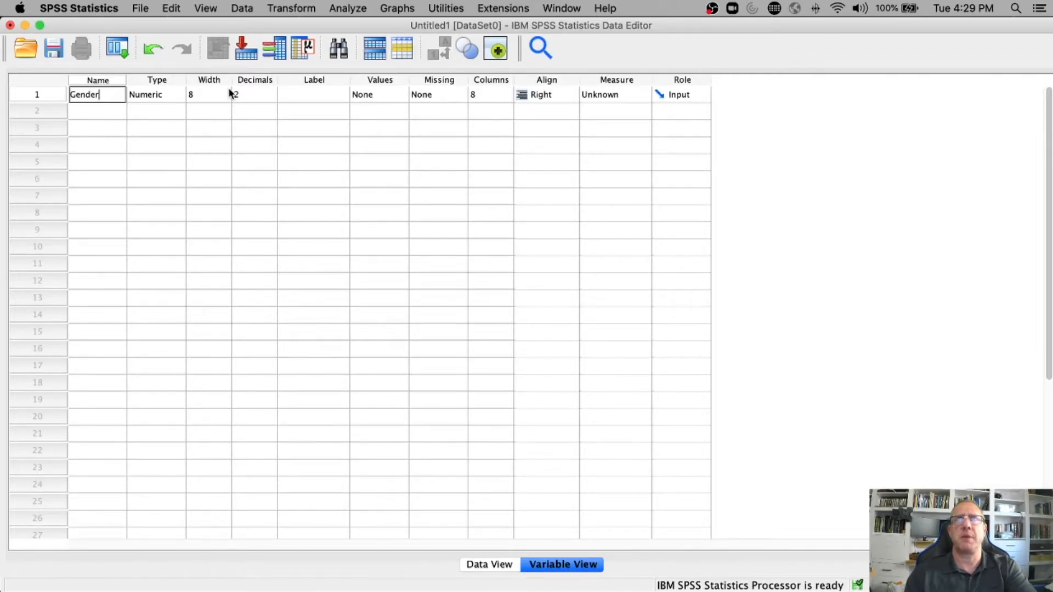
# - Try different widths for the Gender variable, ending with a width of 8
pyautogui.click(227, 95)
pyautogui.click(226, 97)
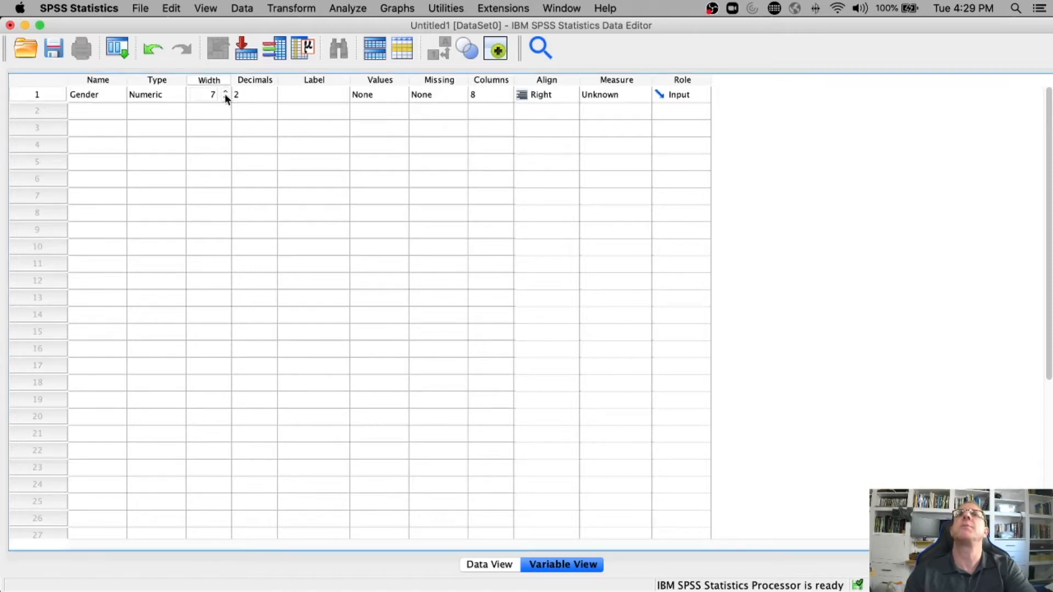
pyautogui.click(225, 91)
pyautogui.click(225, 92)
pyautogui.click(225, 91)
pyautogui.click(225, 92)
pyautogui.click(225, 91)
pyautogui.click(225, 91)
pyautogui.click(226, 92)
pyautogui.click(216, 94)
pyautogui.moveTo(207, 93); pyautogui.dragTo(216, 93)
pyautogui.write('8')
# - Set the Gender variable's decimals to 0 and enter "Gender of Participant" as its label
pyautogui.click(260, 97)
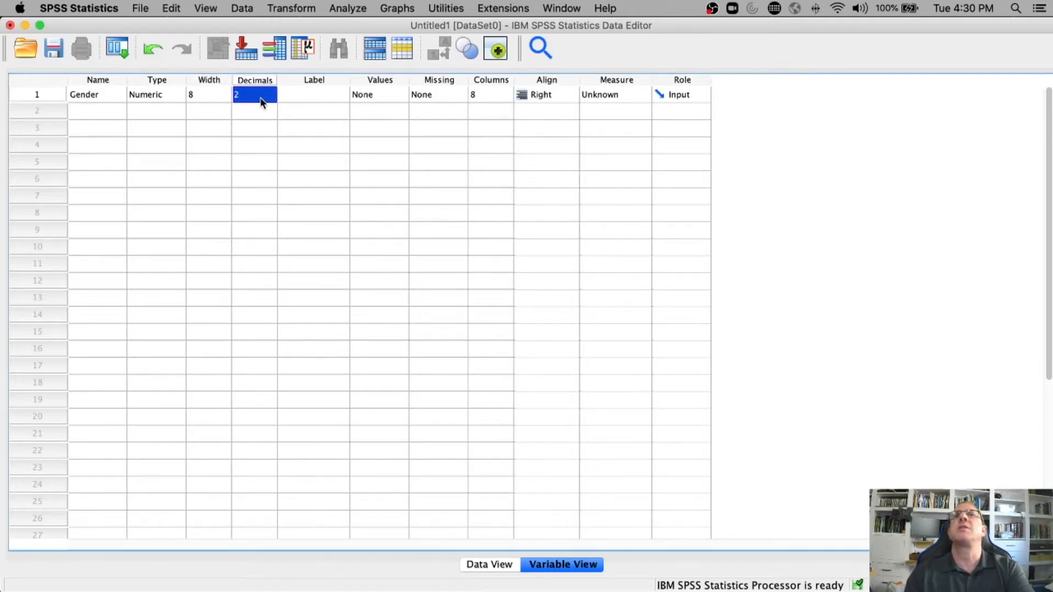
pyautogui.click(275, 104)
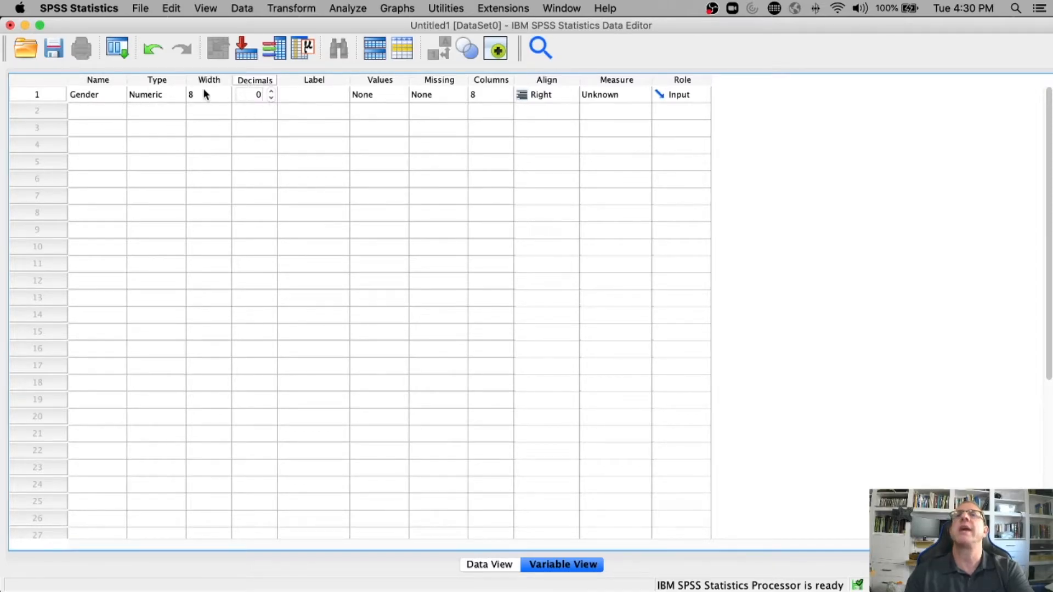
pyautogui.click(336, 94)
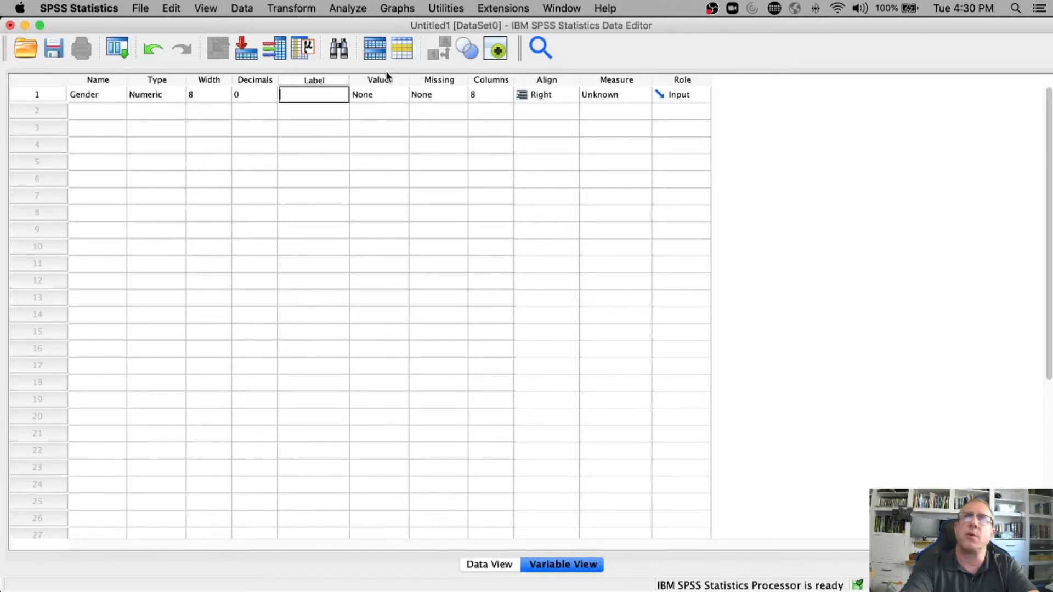
pyautogui.write('Gende')
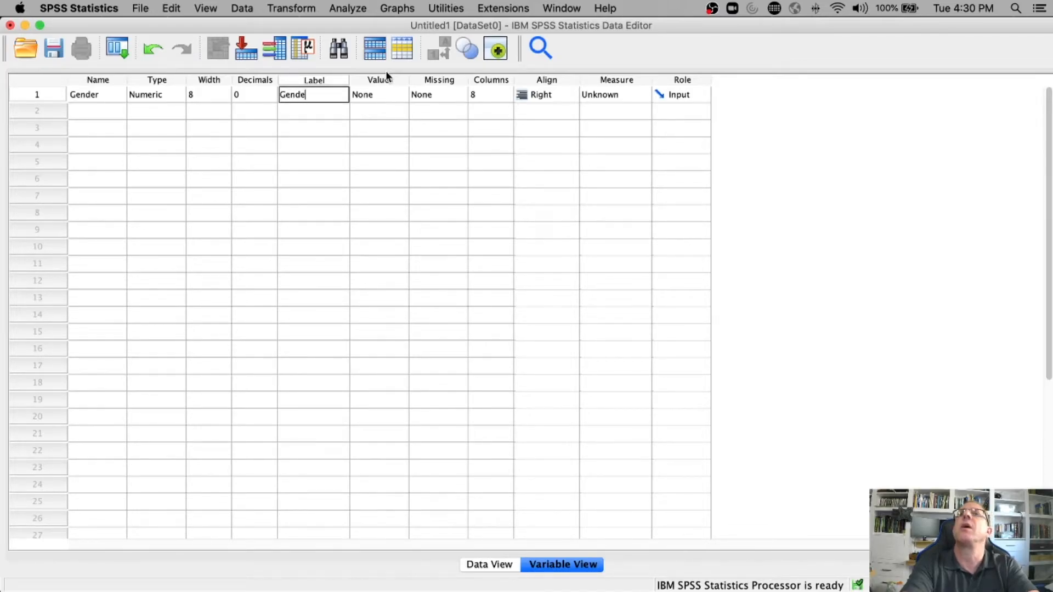
pyautogui.write('r of Participant')
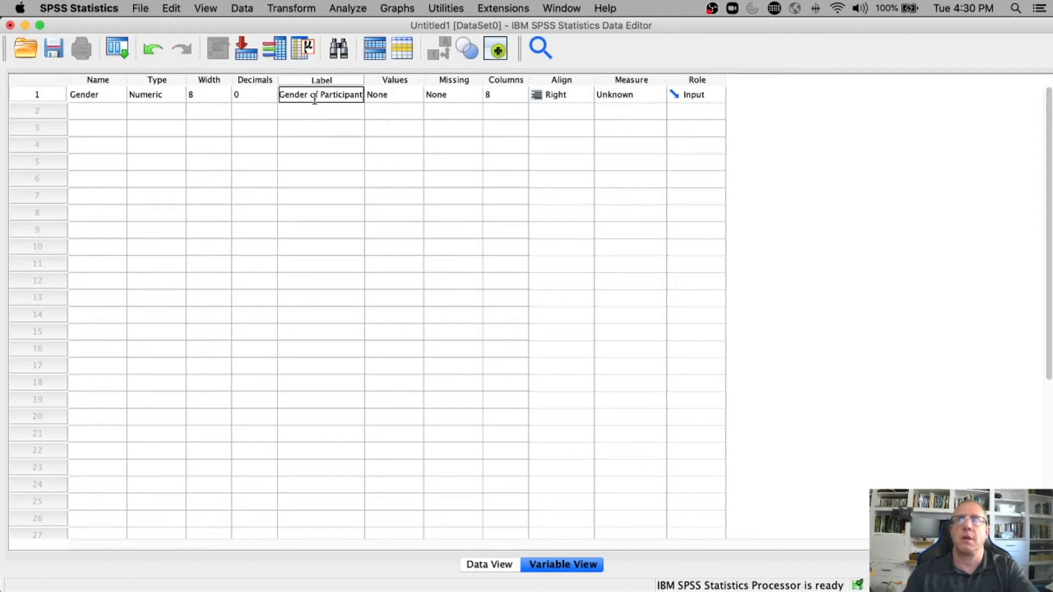
# - Add value labels to the Gender variable: 1 for Male and 2 for Female
pyautogui.click(399, 95)
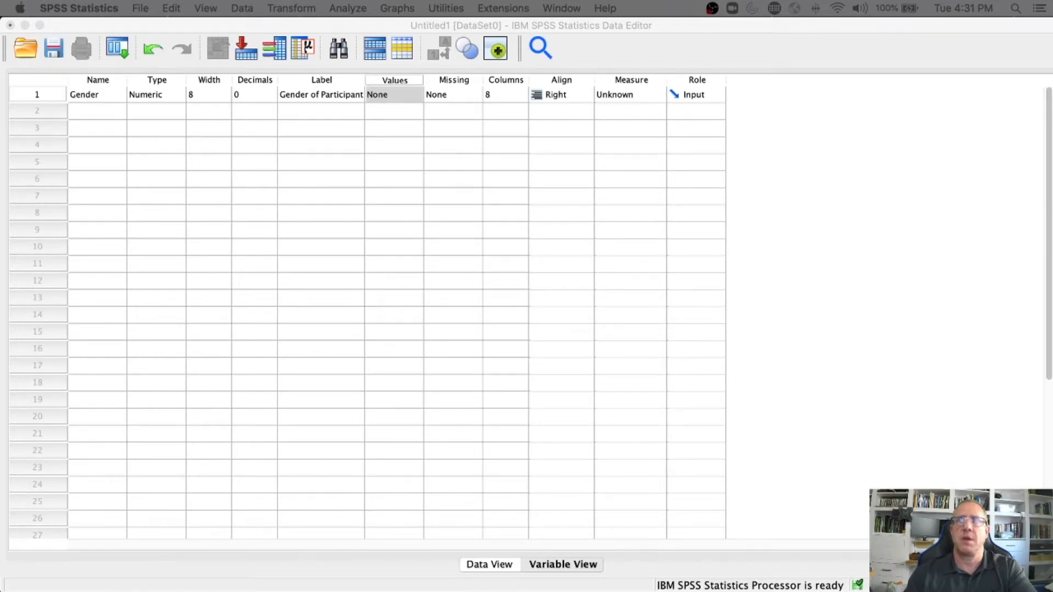
pyautogui.click(418, 95)
pyautogui.click(417, 94)
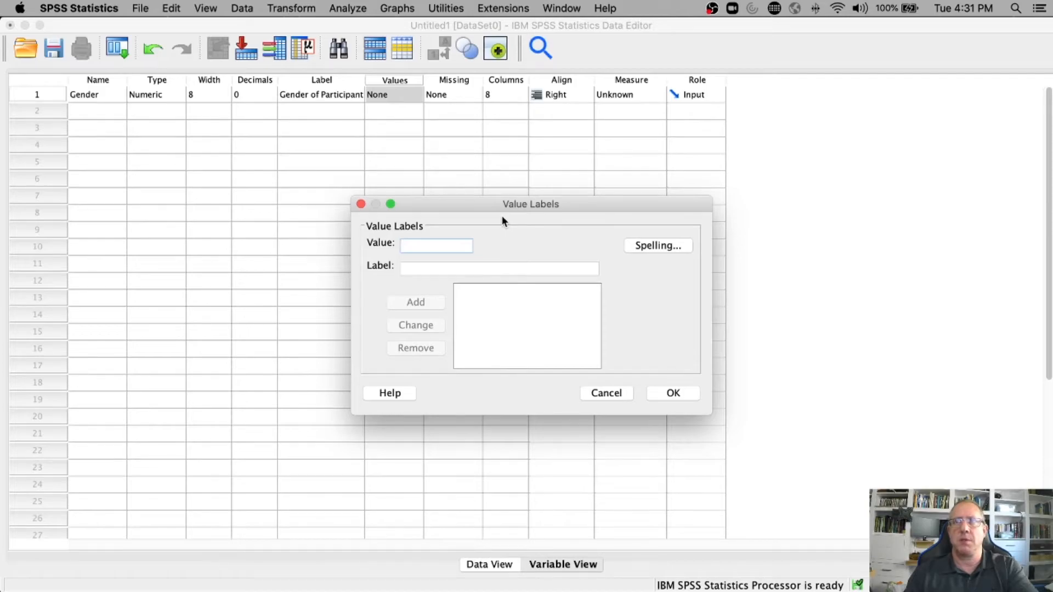
pyautogui.write('1')
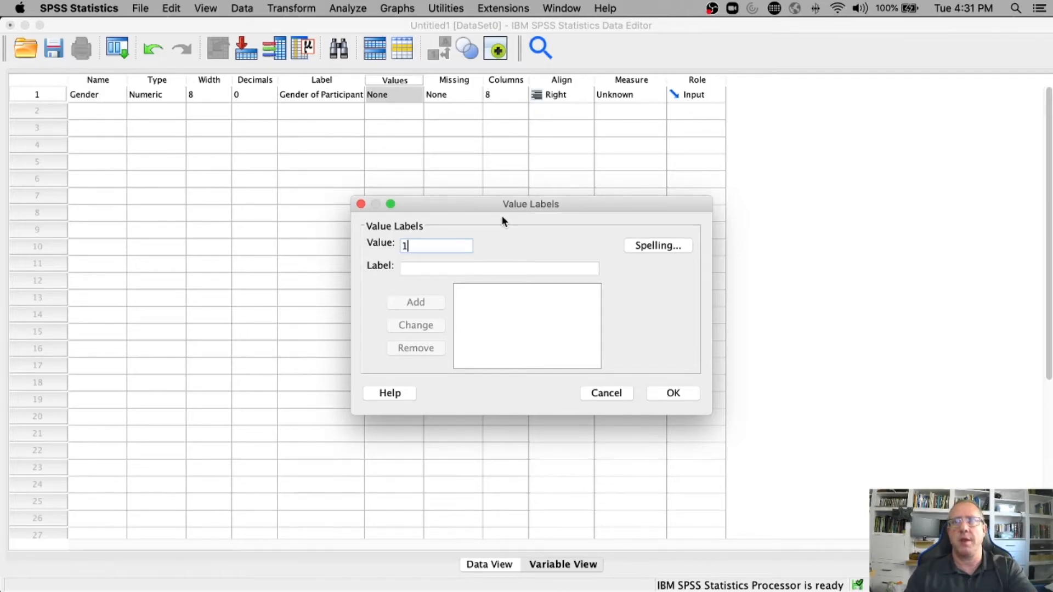
pyautogui.click(411, 268)
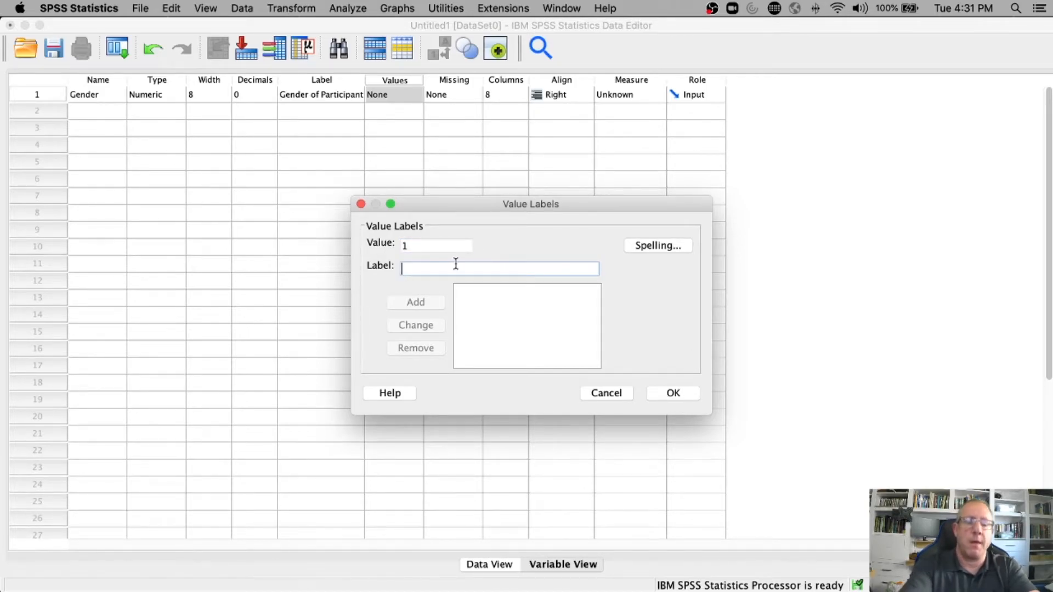
pyautogui.write('Male')
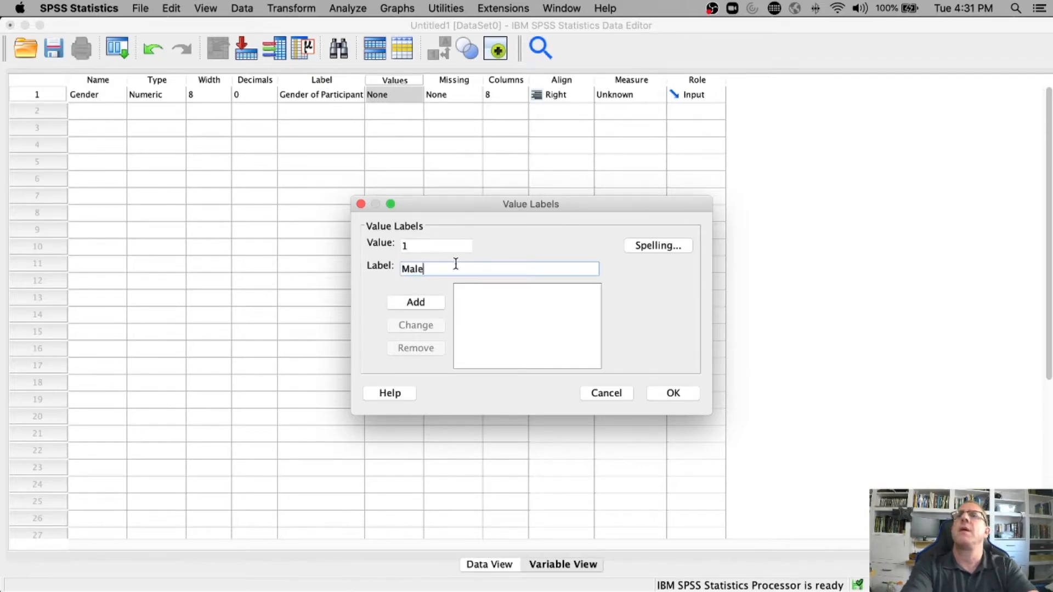
pyautogui.press('Tab')
pyautogui.press('space')
pyautogui.write('2')
pyautogui.press('Tab')
pyautogui.write('Female')
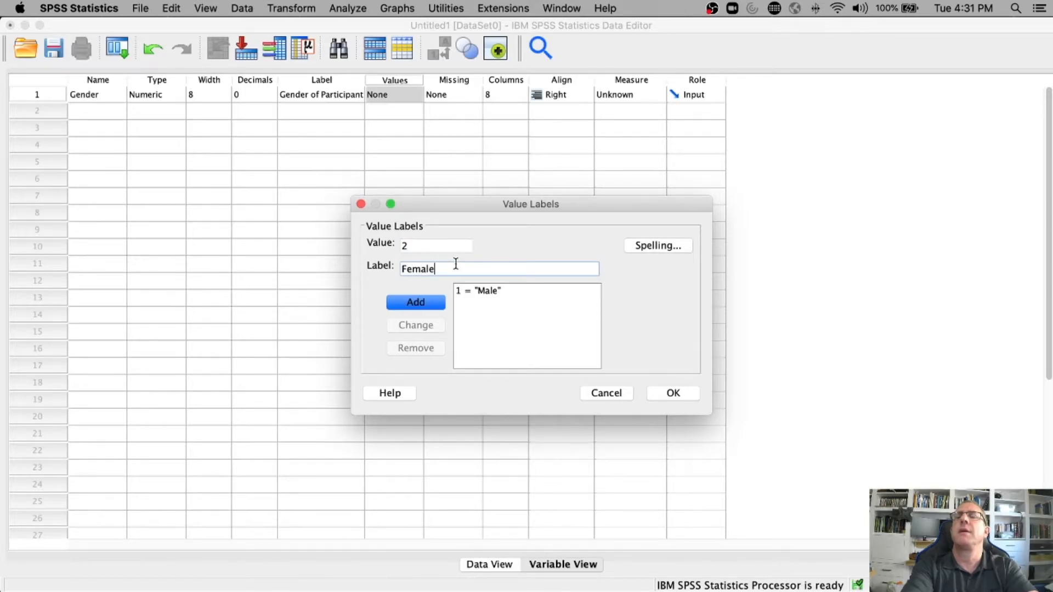
pyautogui.click(419, 303)
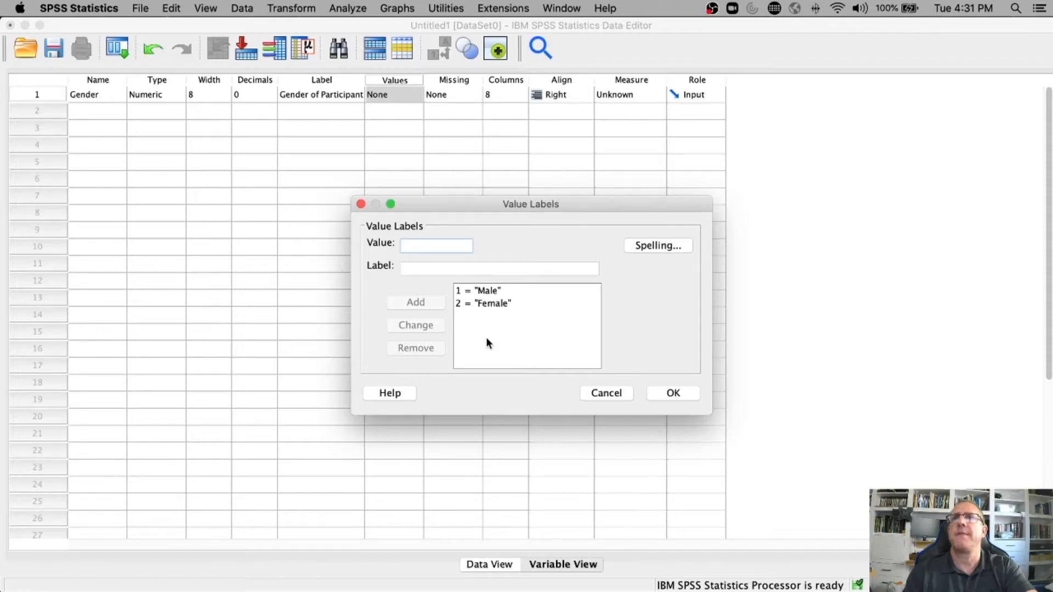
# - Add the value labels 3 for Non-binary and 4 for Other, and apply the Gender value labels
pyautogui.write('3')
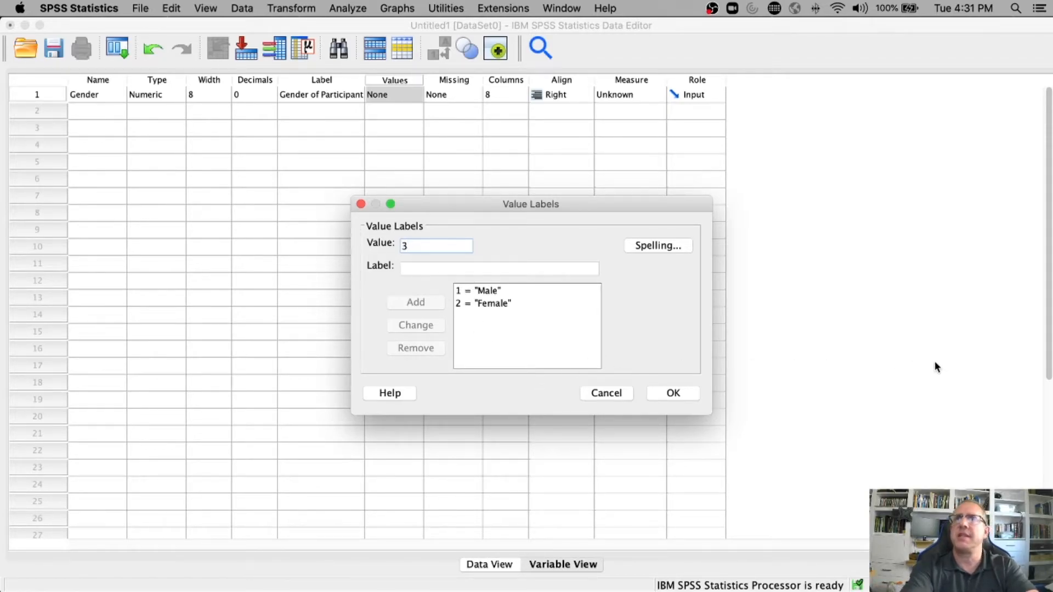
pyautogui.press('Tab')
pyautogui.write('N')
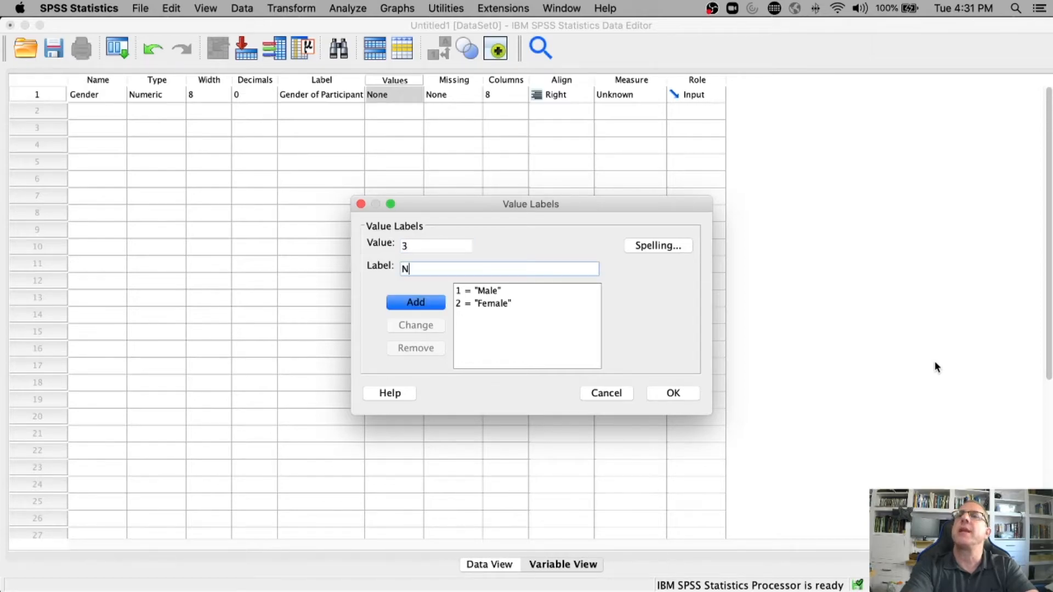
pyautogui.write('on-binary')
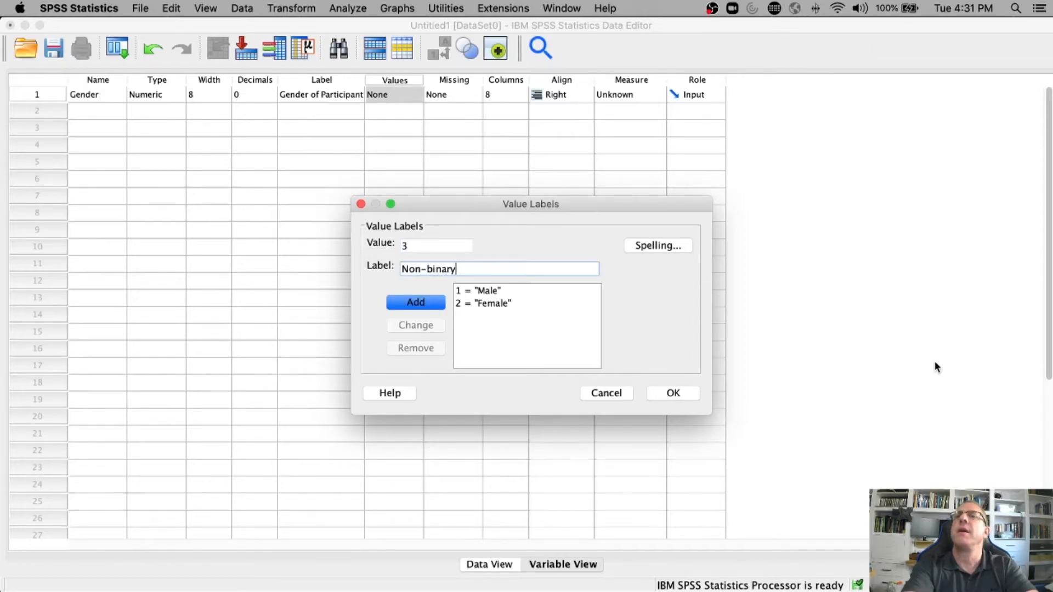
pyautogui.press('Return')
pyautogui.write('4')
pyautogui.press('Tab')
pyautogui.write('Other')
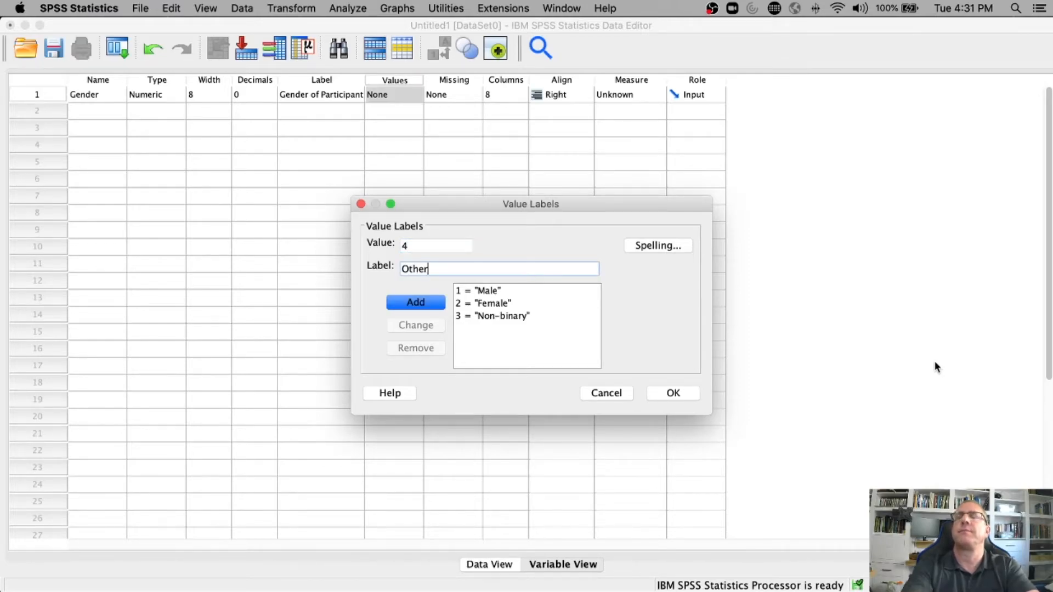
pyautogui.click(421, 302)
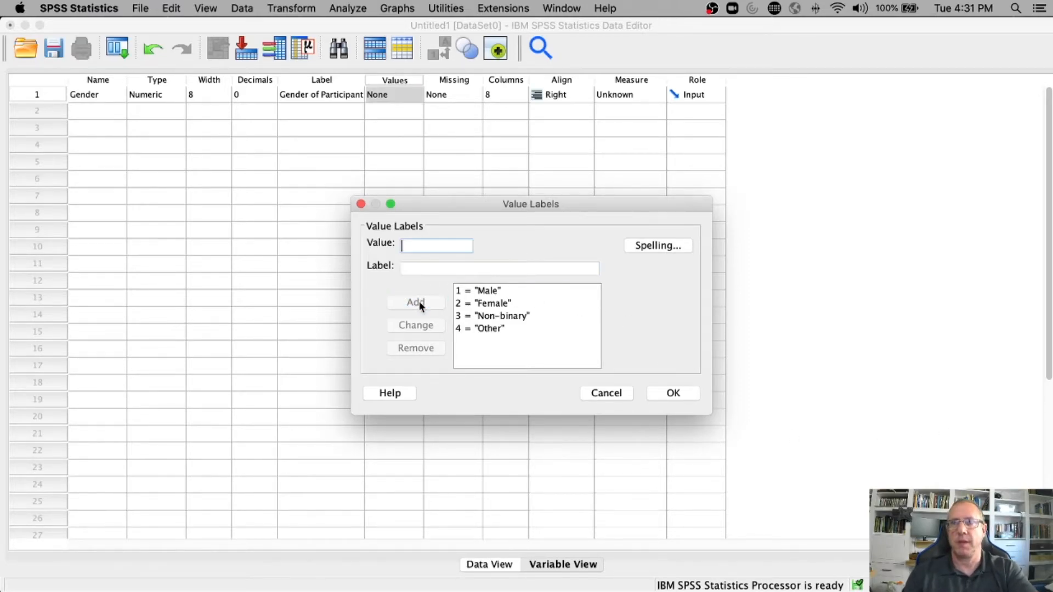
pyautogui.click(674, 393)
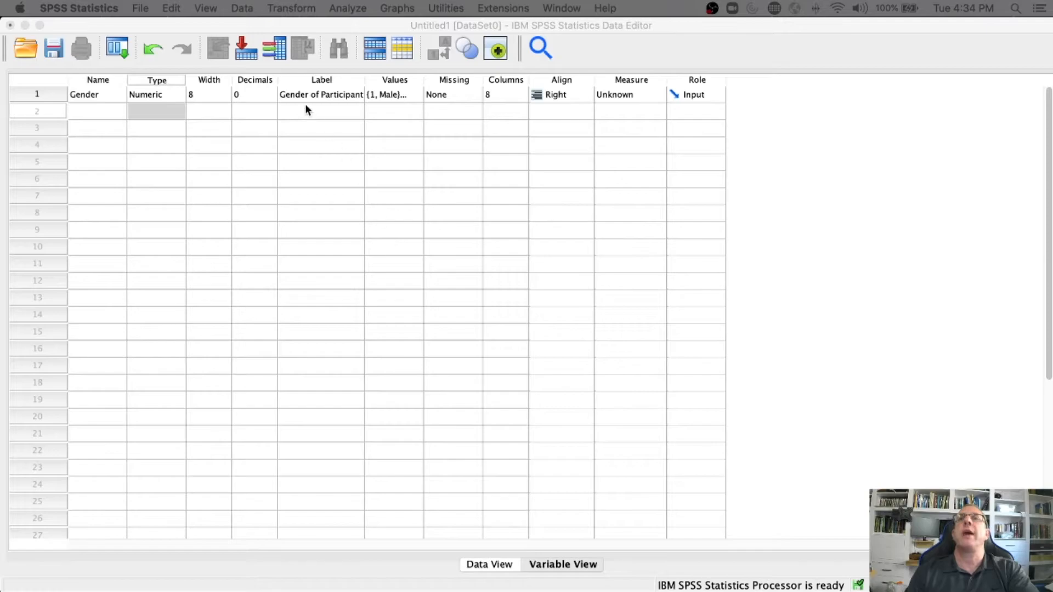
# - Select the first Gender cell in the Data View and consult the Gender column of the data table in Word
pyautogui.doubleClick(112, 96)
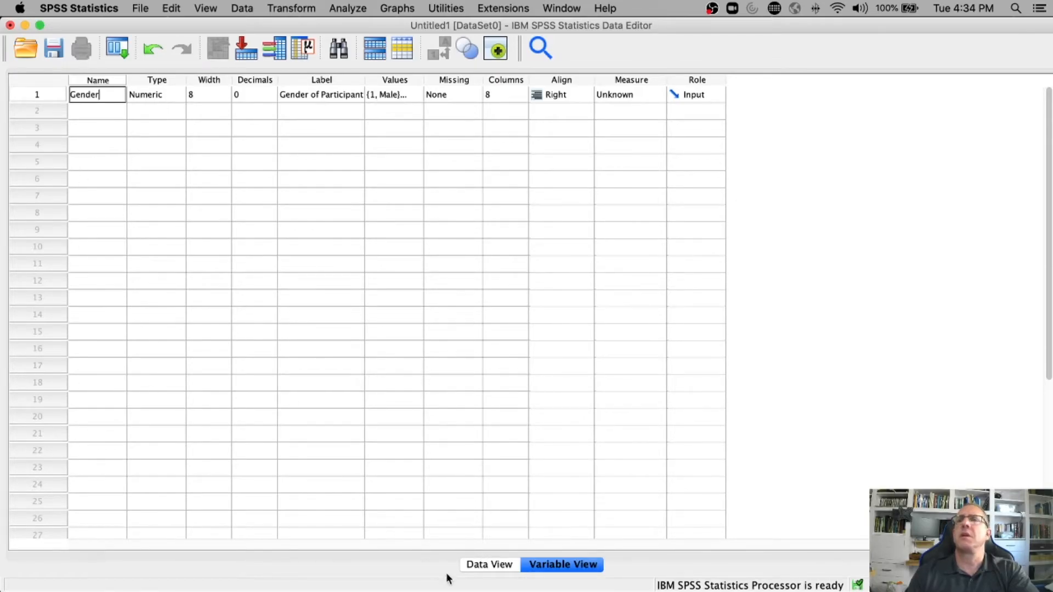
pyautogui.click(489, 565)
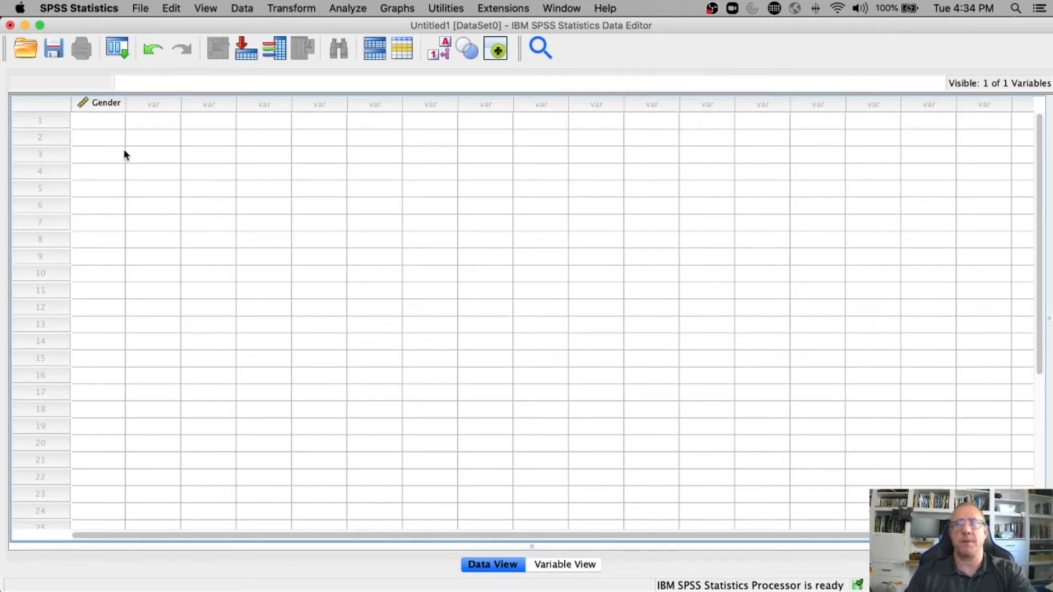
pyautogui.click(107, 121)
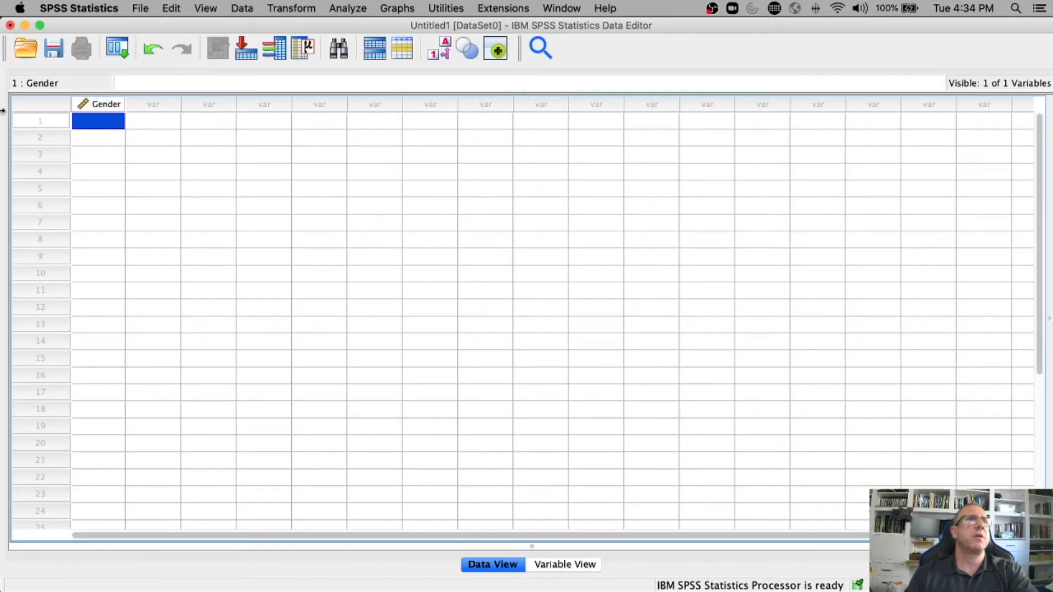
pyautogui.press('super+Tab')
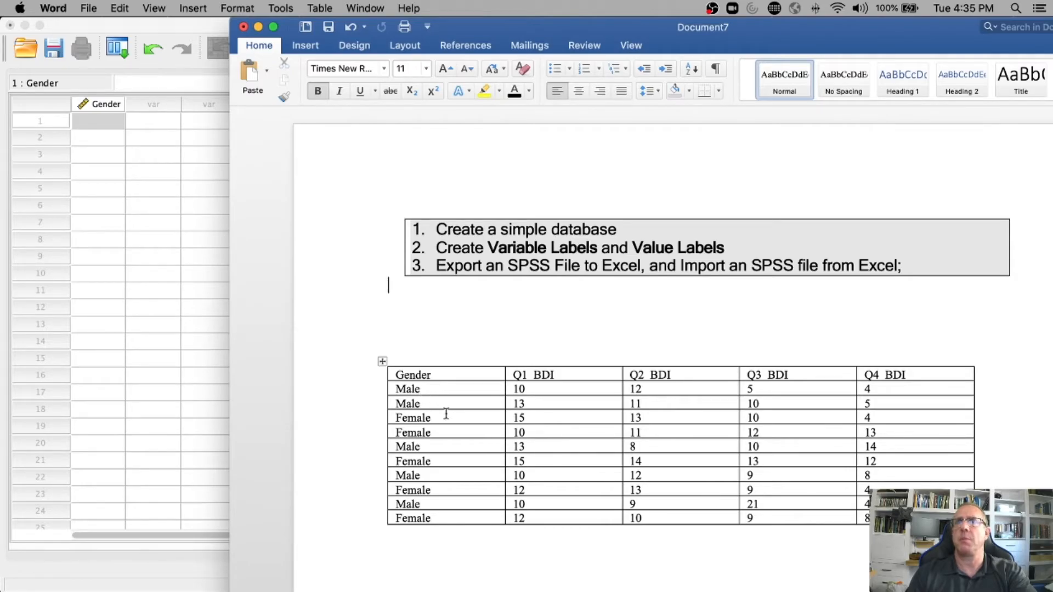
pyautogui.moveTo(626, 26); pyautogui.dragTo(1052, 25)
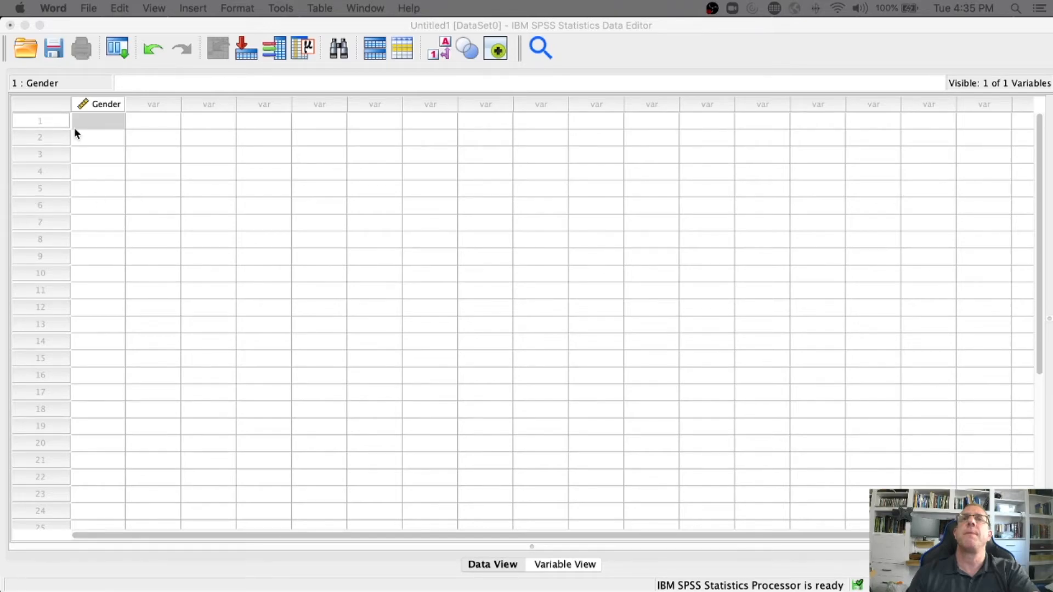
# - Enter the Gender values 1, 1, 2, 2 and 1 for cases 1 to 5
pyautogui.click(95, 127)
pyautogui.write('1')
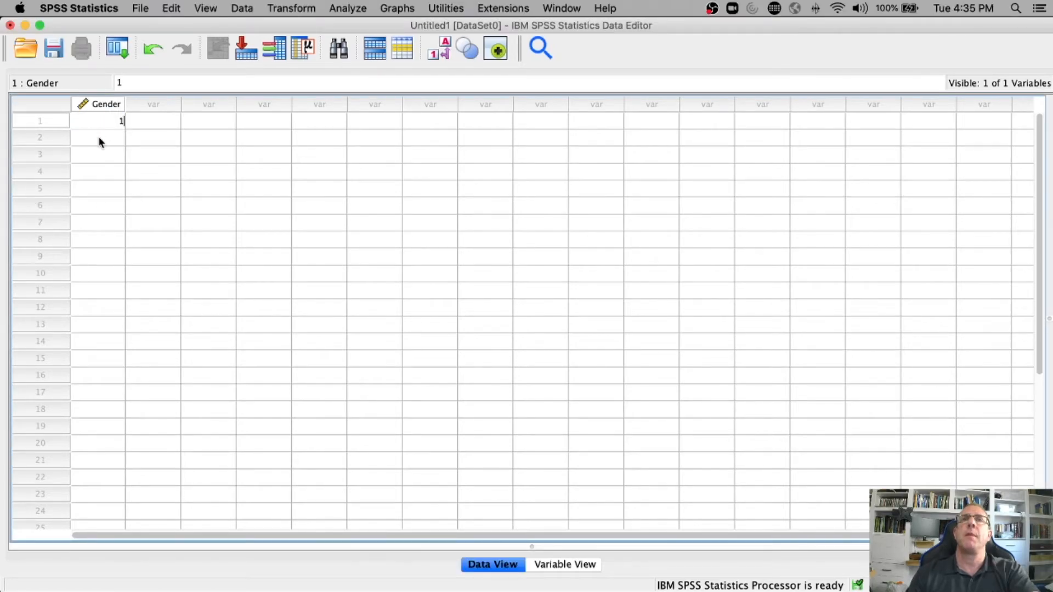
pyautogui.press('Return')
pyautogui.write('1')
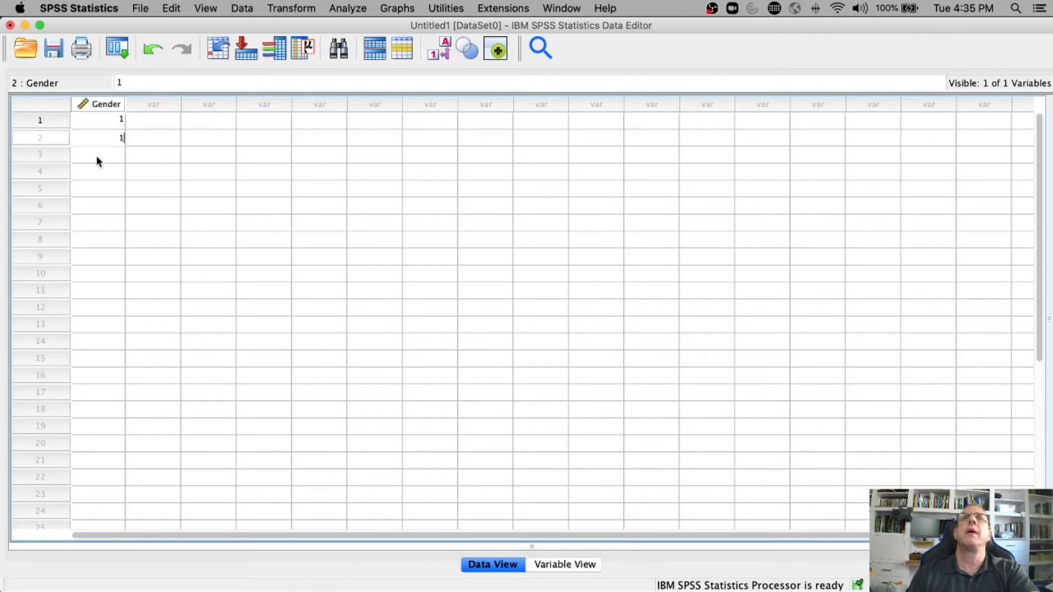
pyautogui.press('Return')
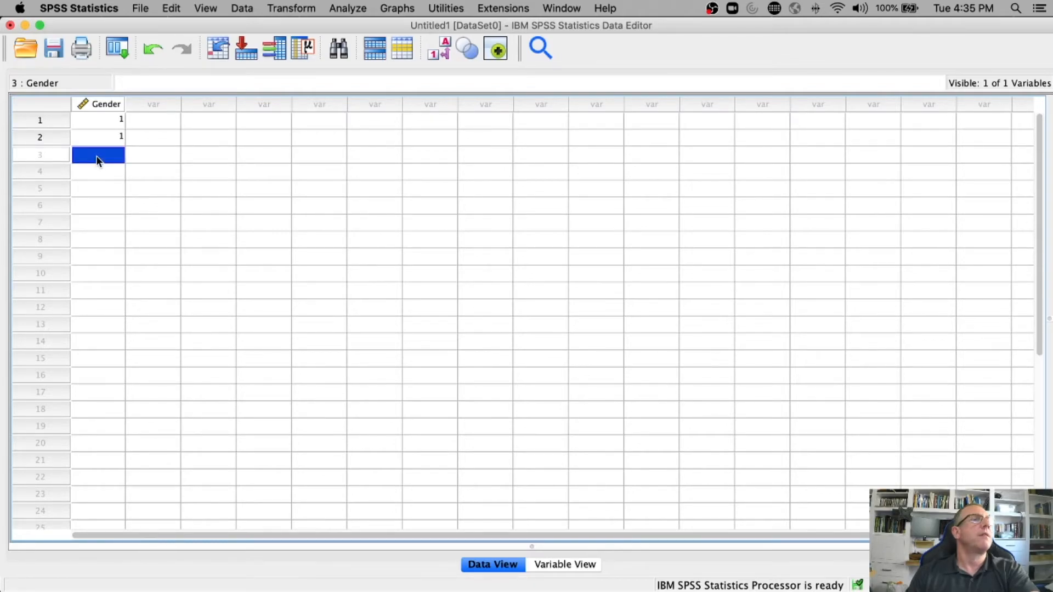
pyautogui.write('2')
pyautogui.press('Return')
pyautogui.write('2')
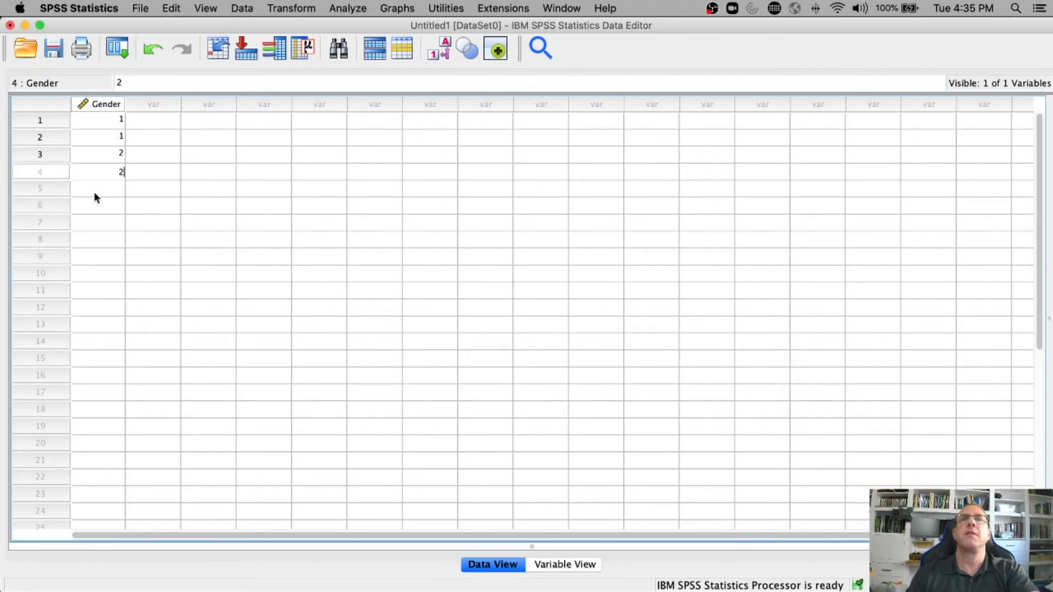
pyautogui.press('Return')
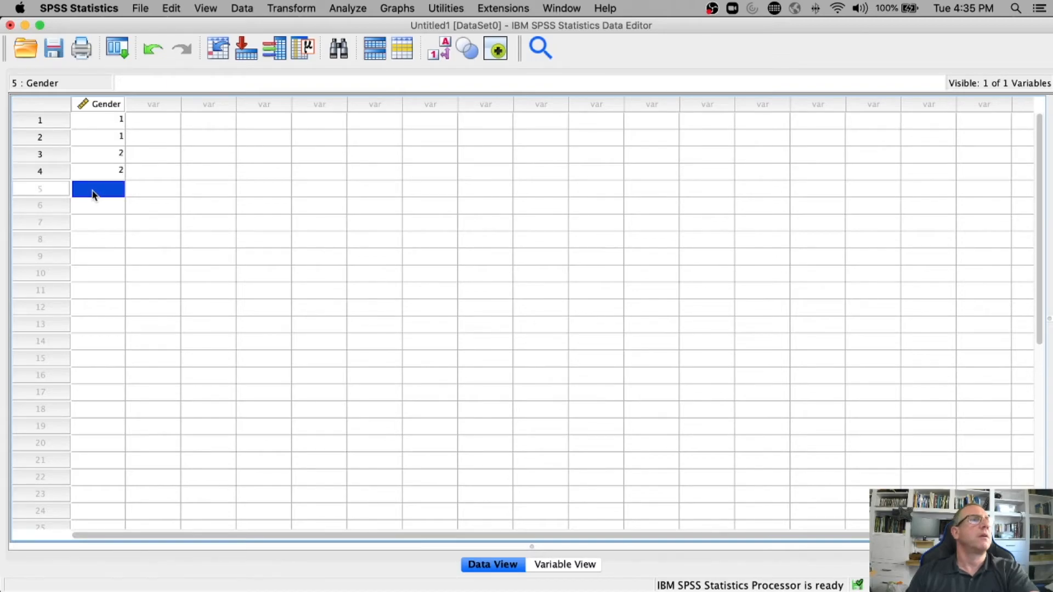
pyautogui.write('1')
pyautogui.press('Return')
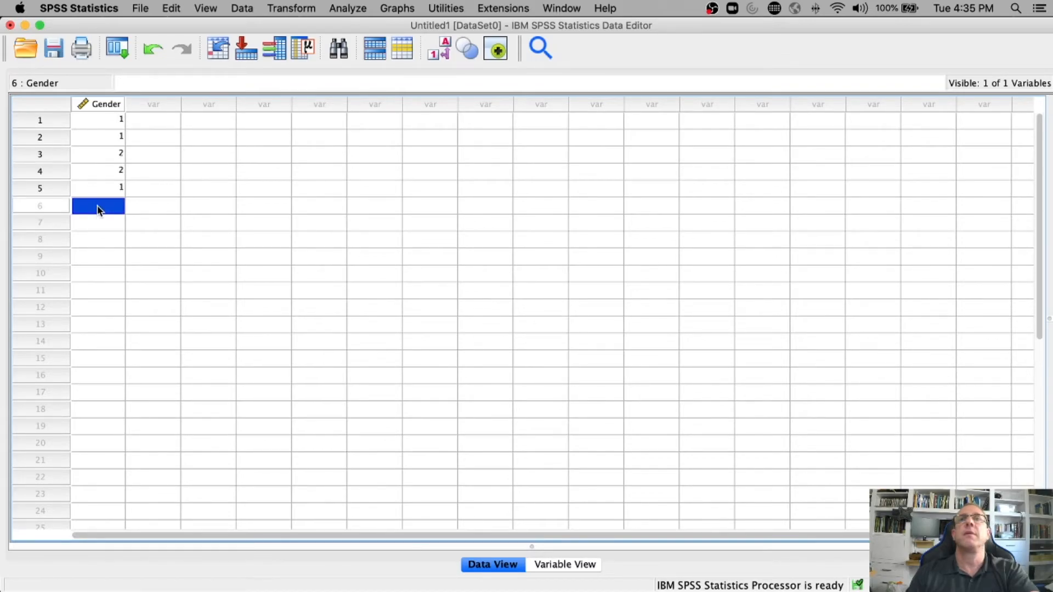
# - Enter the Gender values 2, 1, 2, 1 and 2 for cases 6 to 10
pyautogui.write('2')
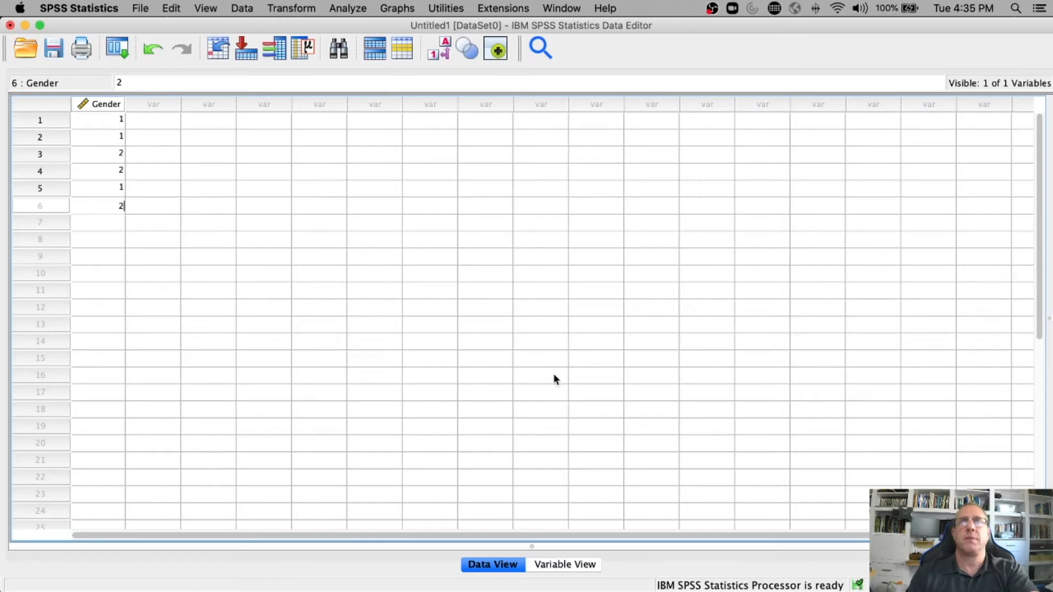
pyautogui.press('Return')
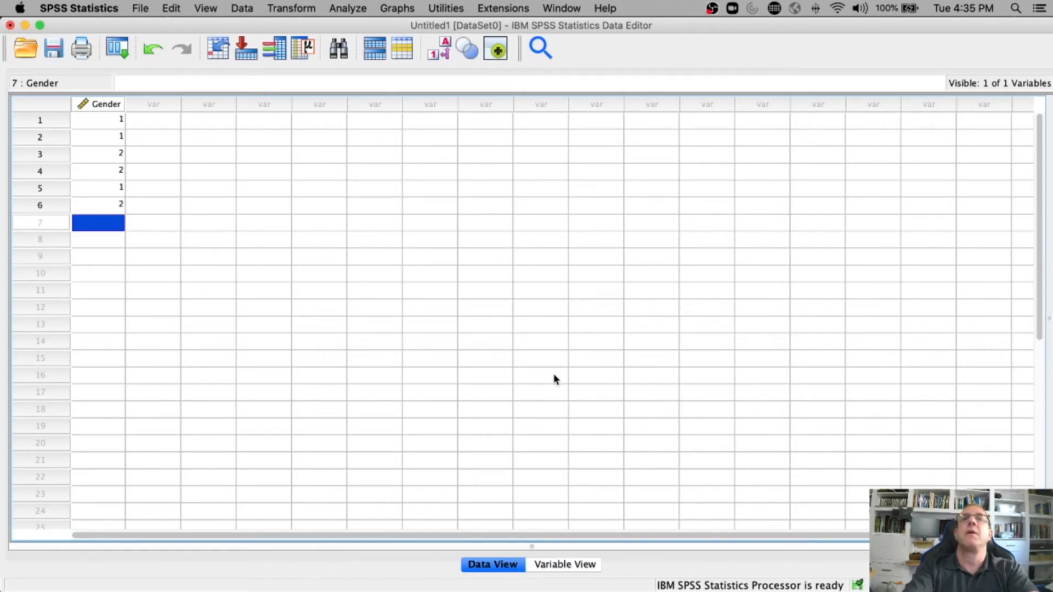
pyautogui.write('1')
pyautogui.press('Return')
pyautogui.write('2')
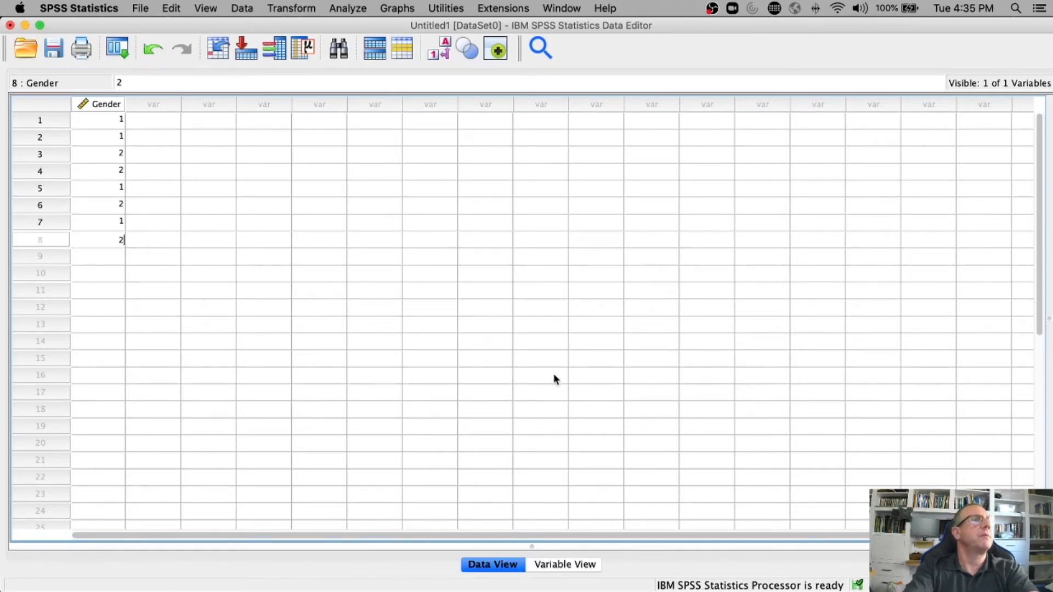
pyautogui.press('Return')
pyautogui.write('1')
pyautogui.press('Return')
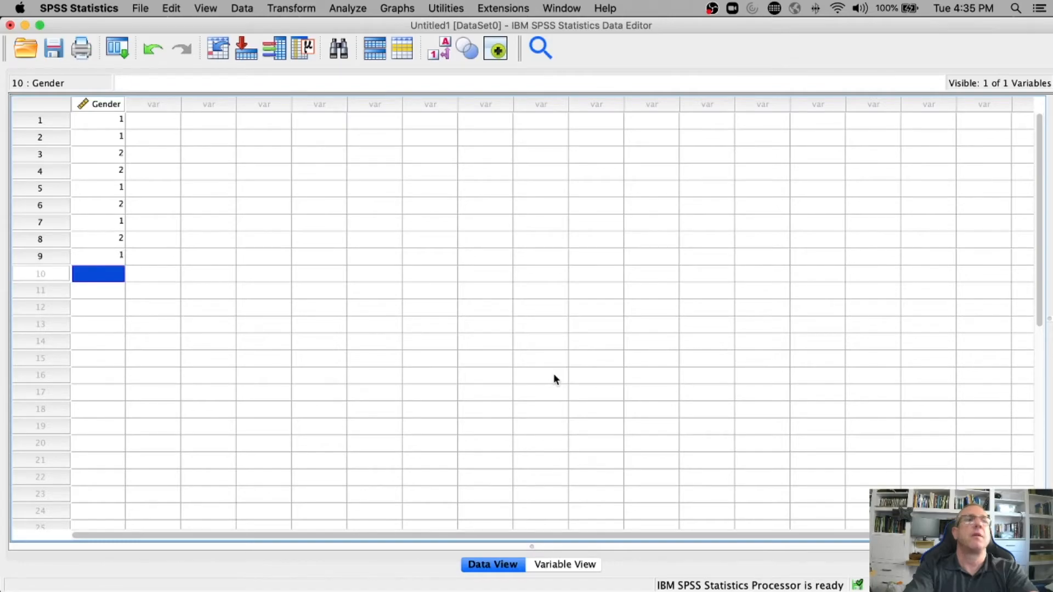
pyautogui.write('2')
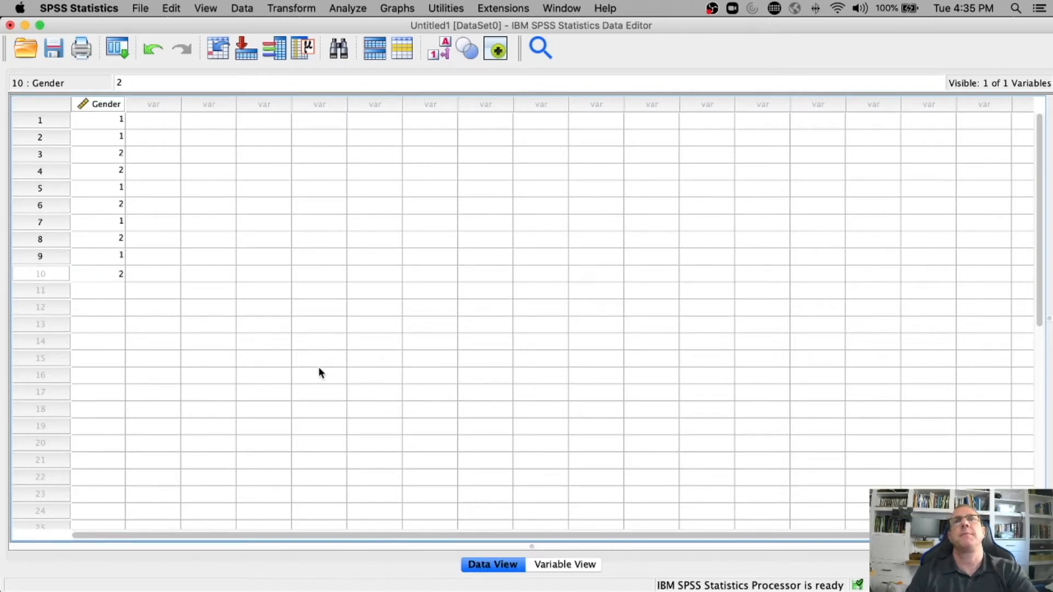
pyautogui.click(152, 342)
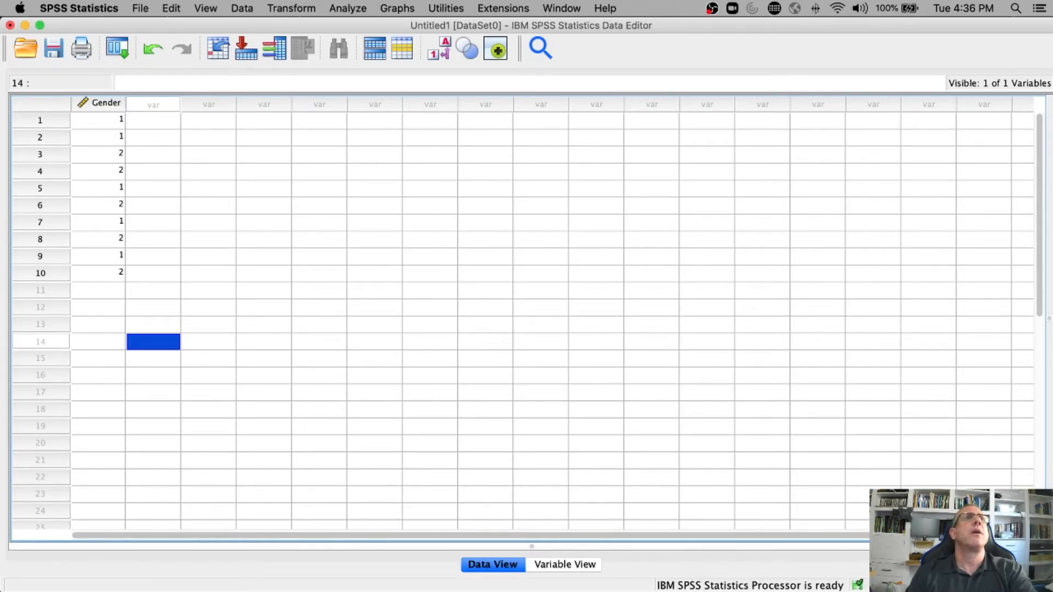
# - Define a variable named BDQ_Q1 in the empty column after Gender and start the third variable's name with BD
pyautogui.moveTo(1052, 33)
pyautogui.mouseDown()
pyautogui.moveTo(714, 22)
pyautogui.moveTo(639, 4)
pyautogui.moveTo(734, 6)
pyautogui.moveTo(623, 10)
pyautogui.moveTo(1052, 18)
pyautogui.mouseUp()
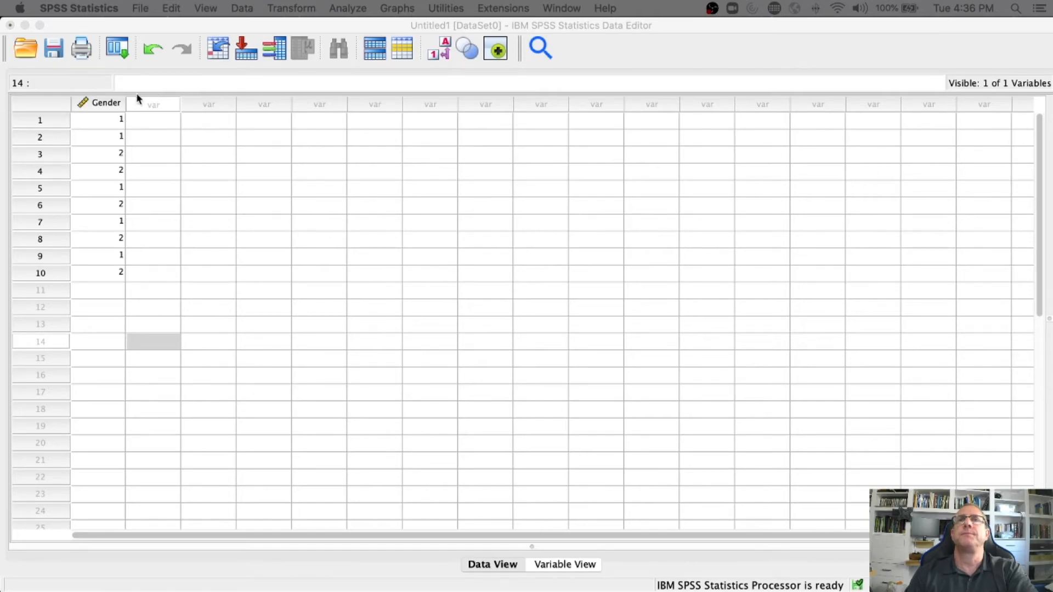
pyautogui.click(146, 103)
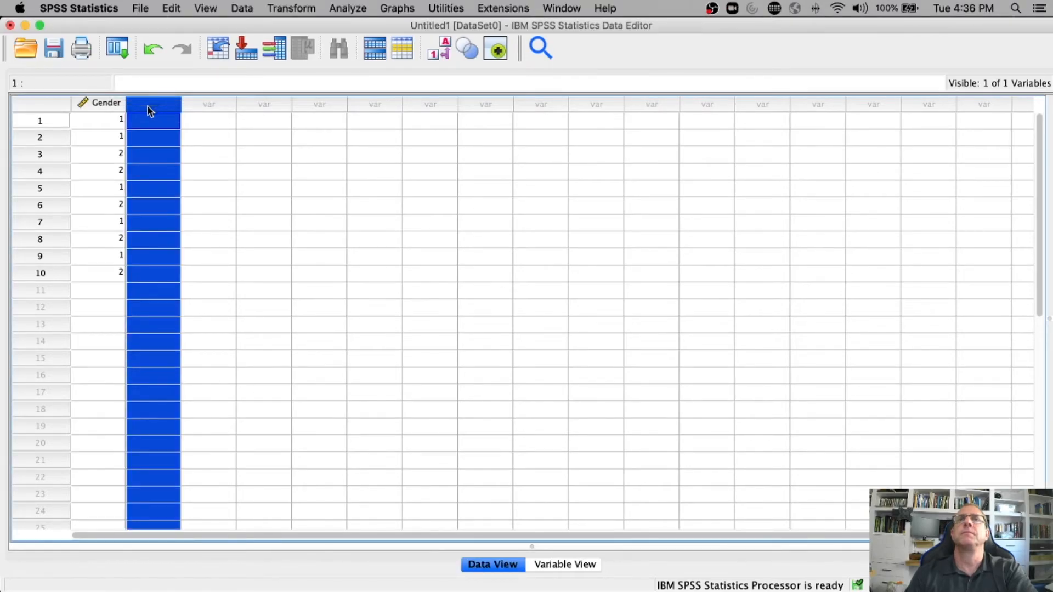
pyautogui.doubleClick(148, 108)
pyautogui.write('B')
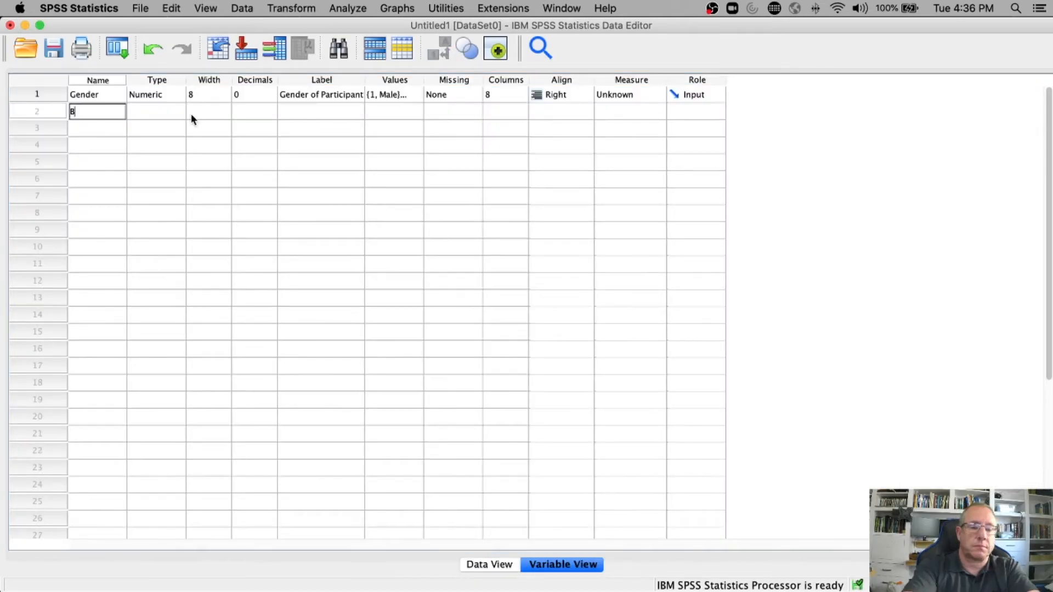
pyautogui.write('DQ_')
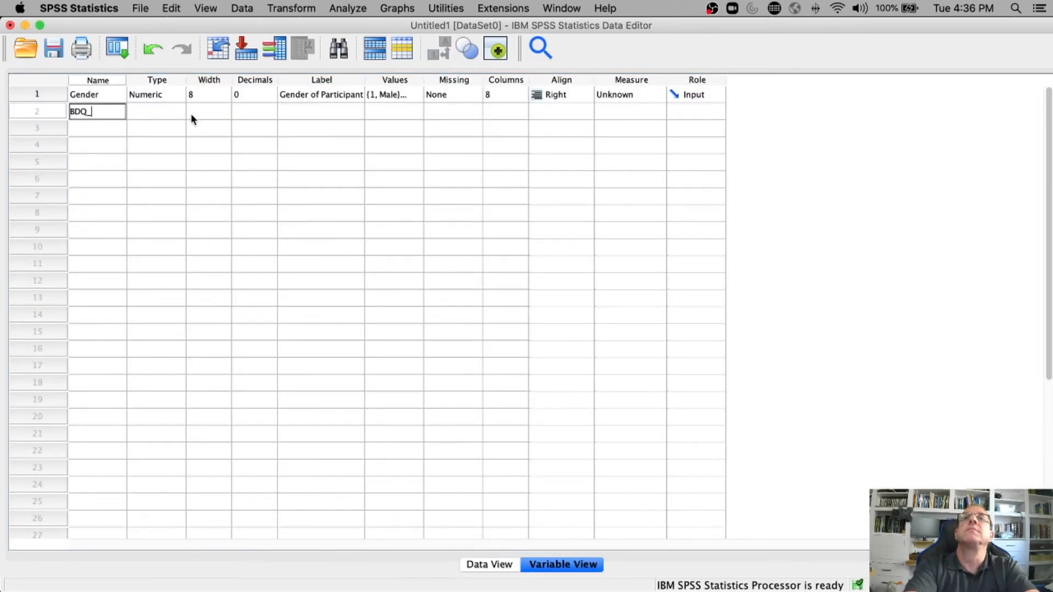
pyautogui.write('Q1')
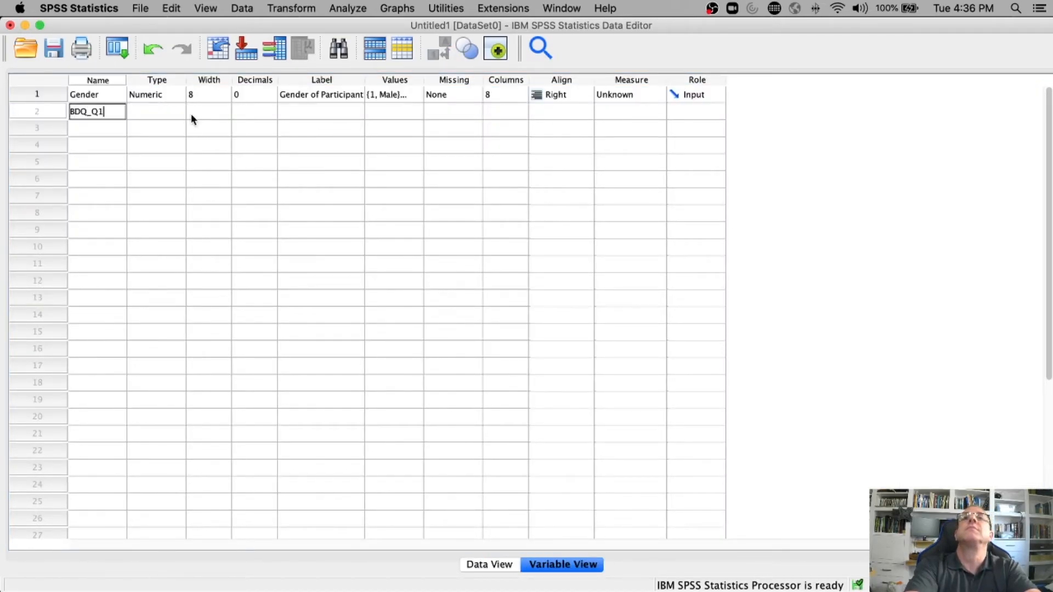
pyautogui.press('Return')
pyautogui.write('BD')
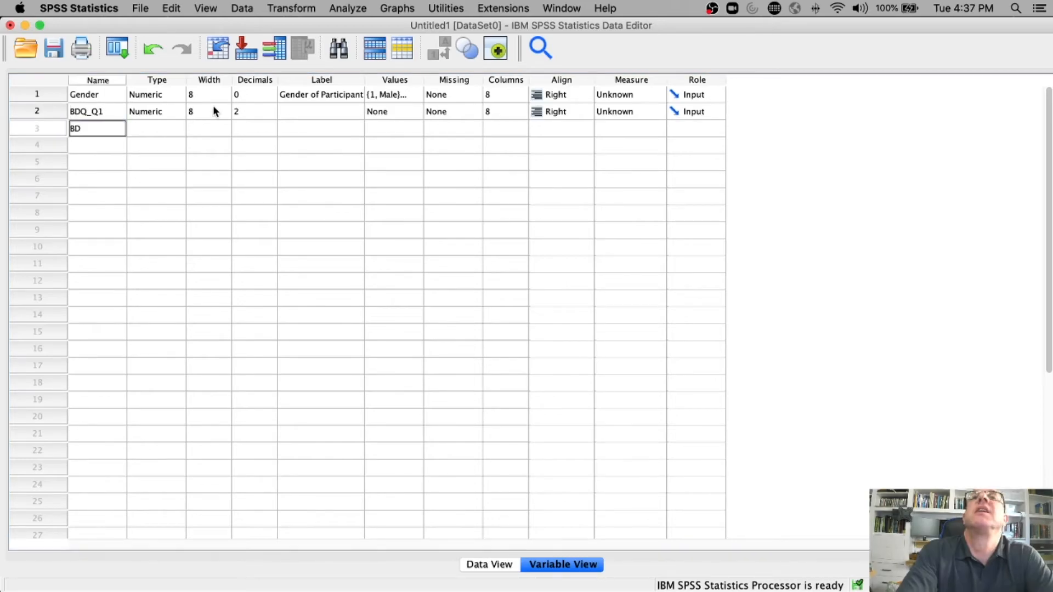
# - Correct the second variable's name to BDI_Q1
pyautogui.click(86, 111)
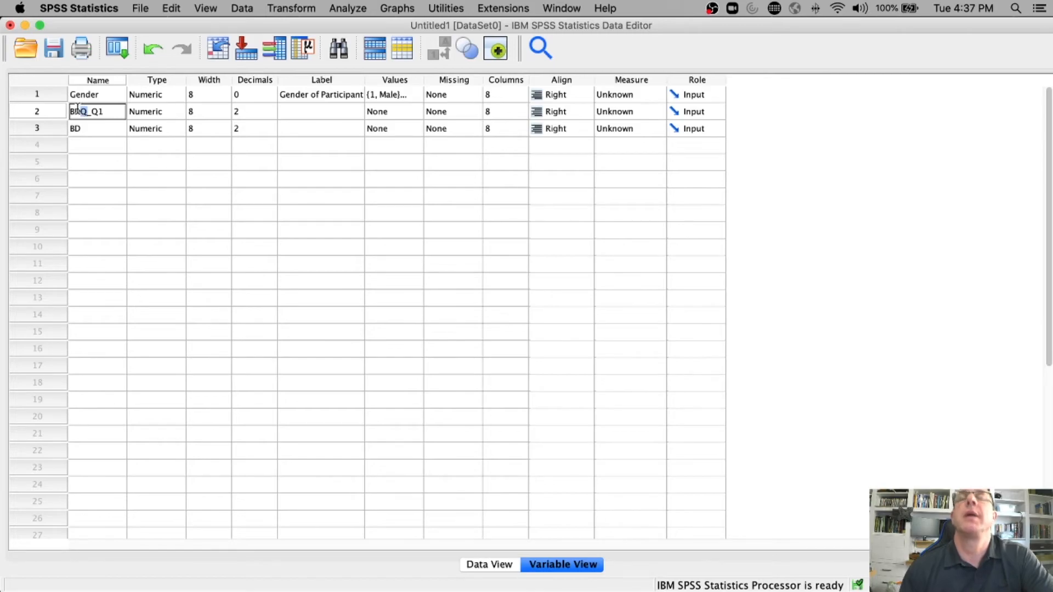
pyautogui.doubleClick(81, 111)
pyautogui.press('BackSpace')
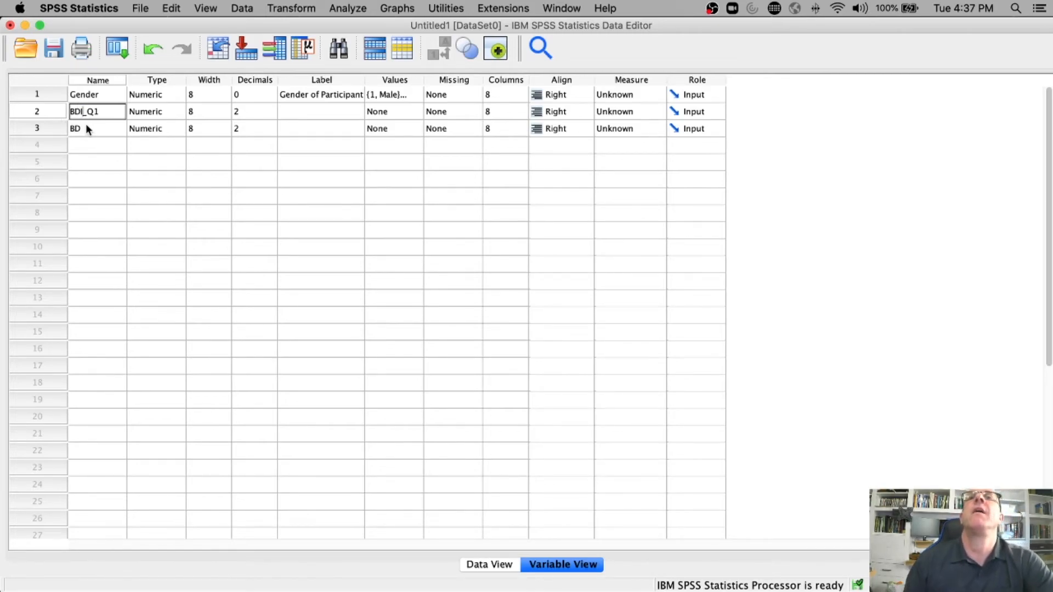
# - Complete the third variable's name as BDI_Q2
pyautogui.doubleClick(86, 128)
pyautogui.write('I')
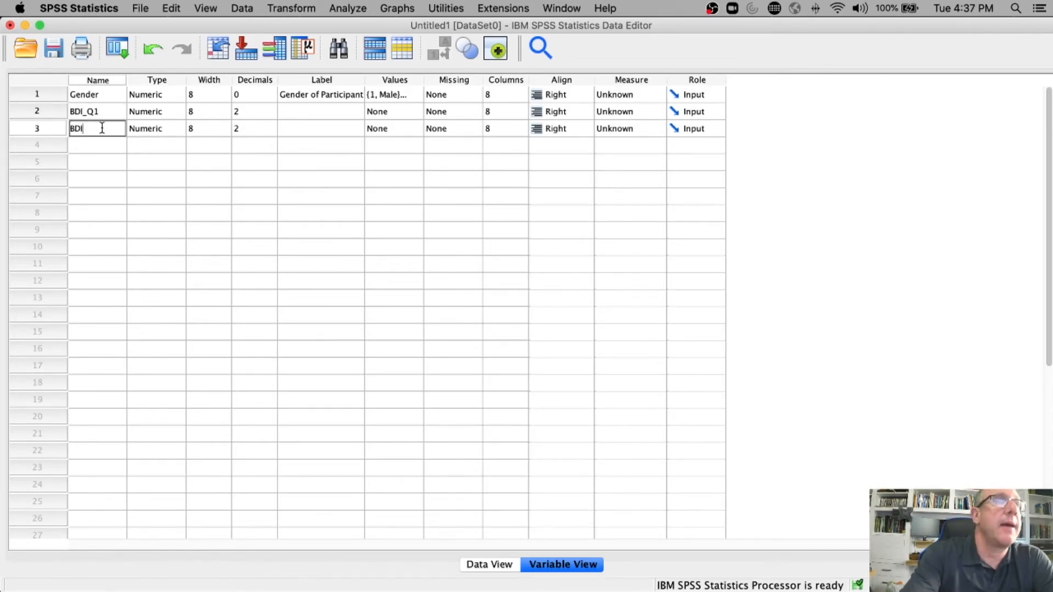
pyautogui.write('_')
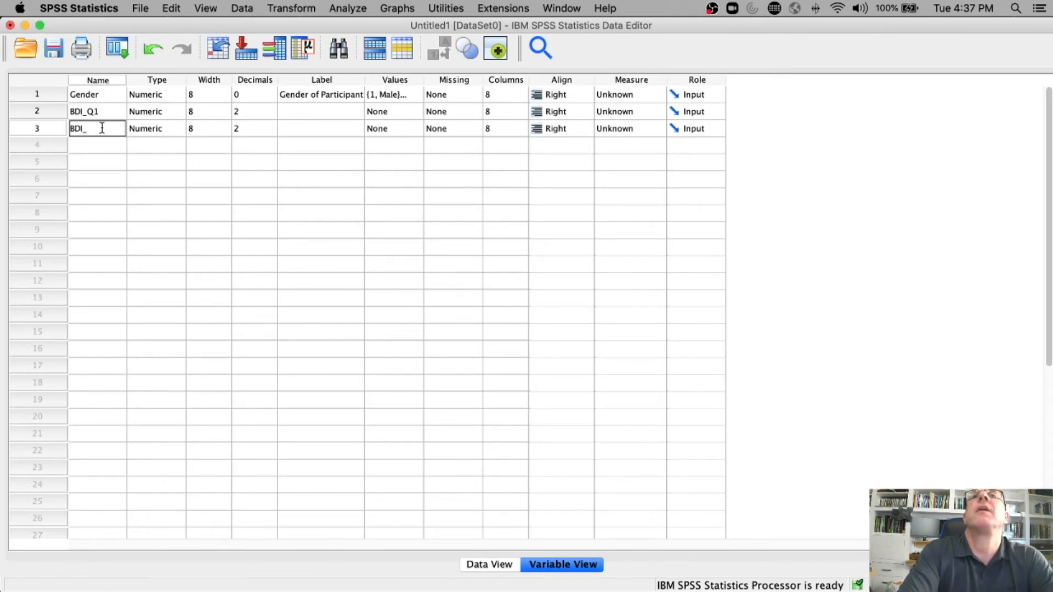
pyautogui.write('Q')
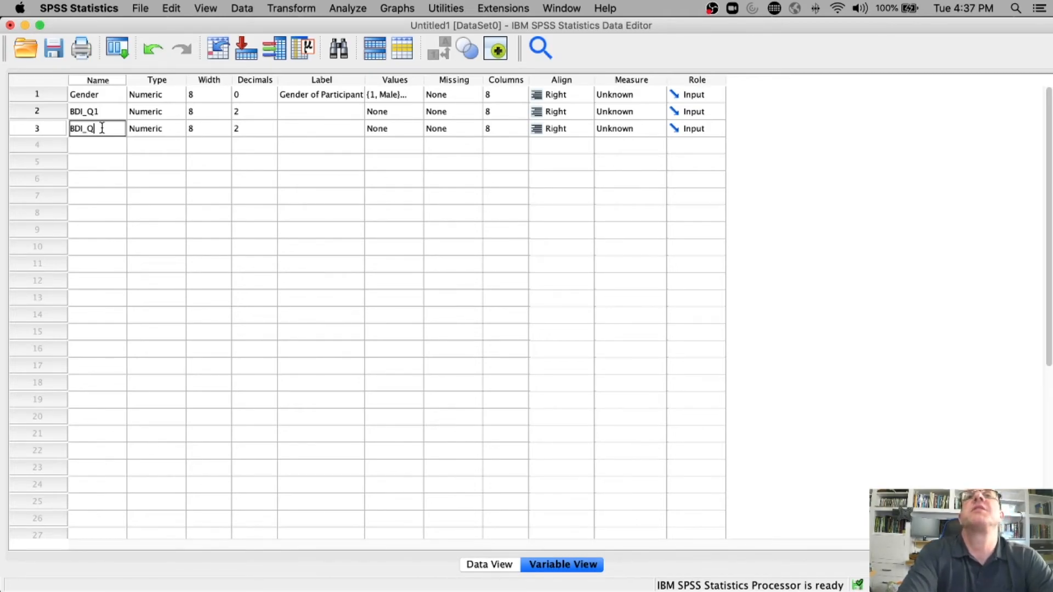
pyautogui.press('XF86MonBrightnessUp')
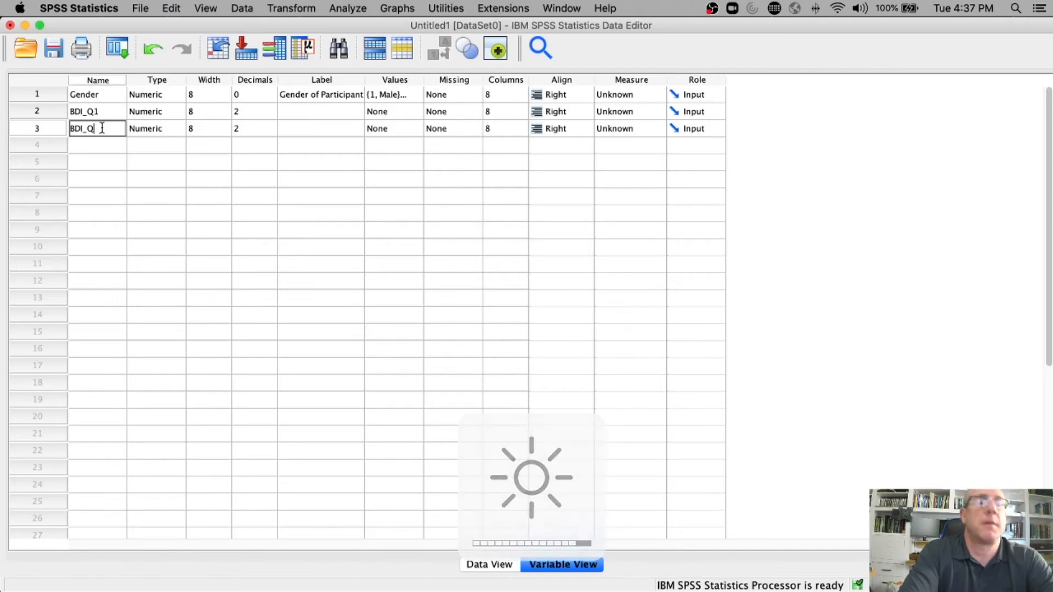
pyautogui.write('2')
pyautogui.press('Return')
# - Add a fourth variable below BDI_Q2 and name it BDI_Q3, correcting the mistyped last character
pyautogui.write('BDI')
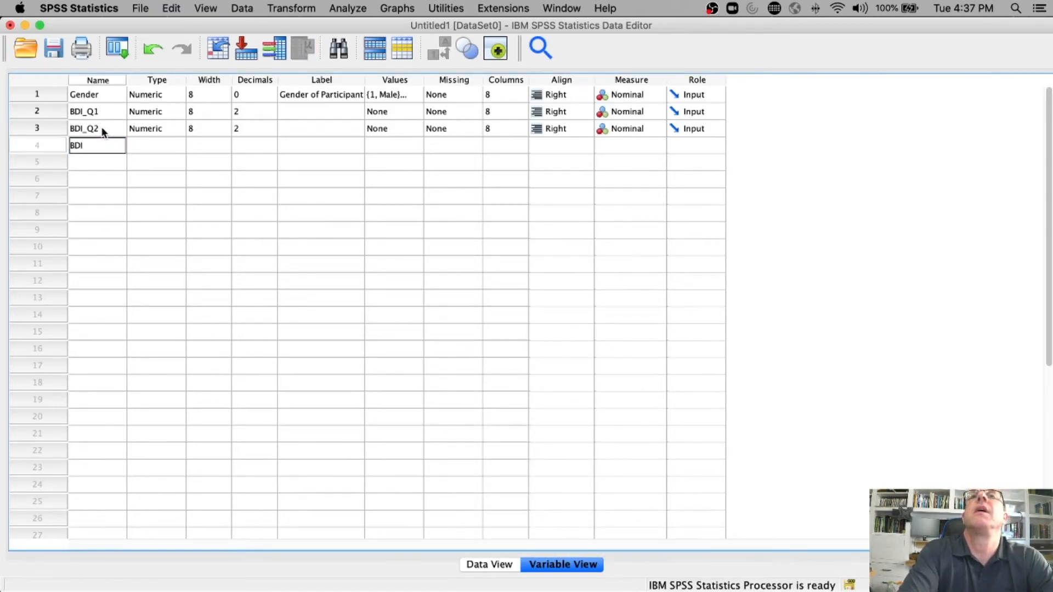
pyautogui.write('_Q')
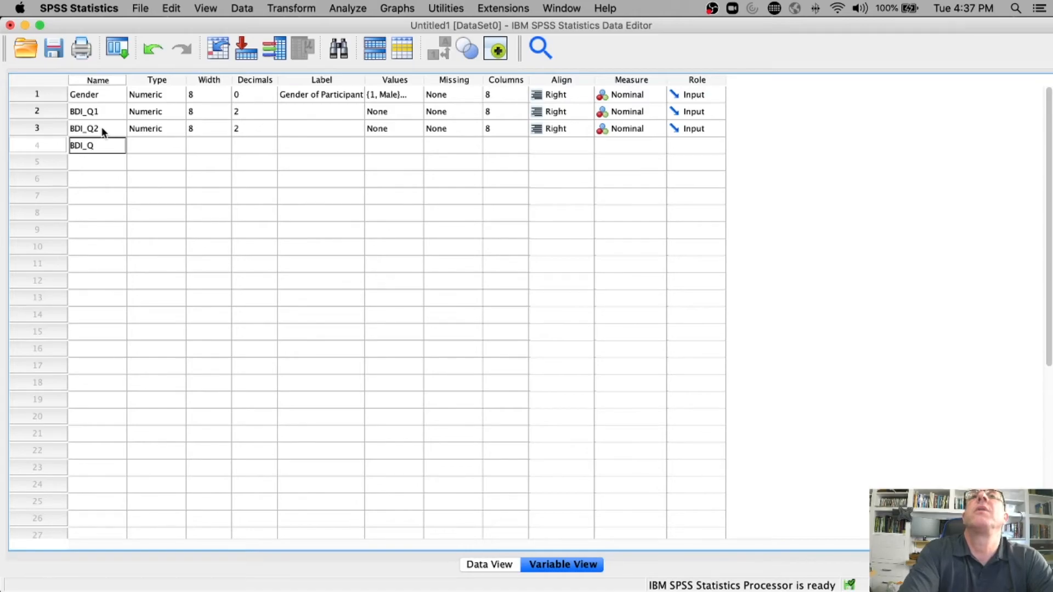
pyautogui.write('#')
pyautogui.press('Return')
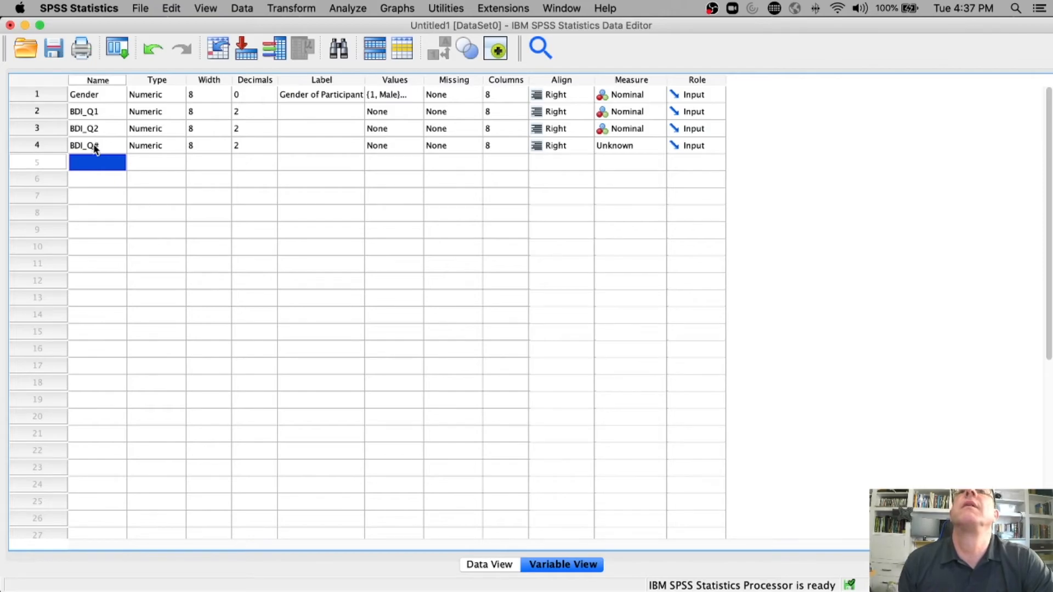
pyautogui.doubleClick(95, 144)
pyautogui.press('BackSpace')
pyautogui.write('3')
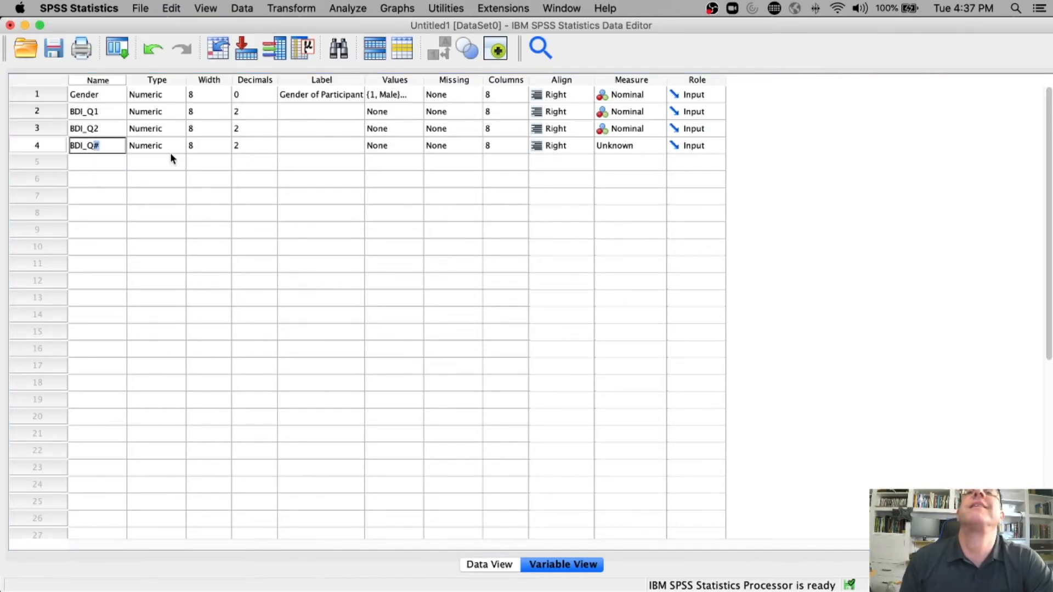
# - Add a fifth variable named BDI_Q4 below BDI_Q3
pyautogui.click(80, 169)
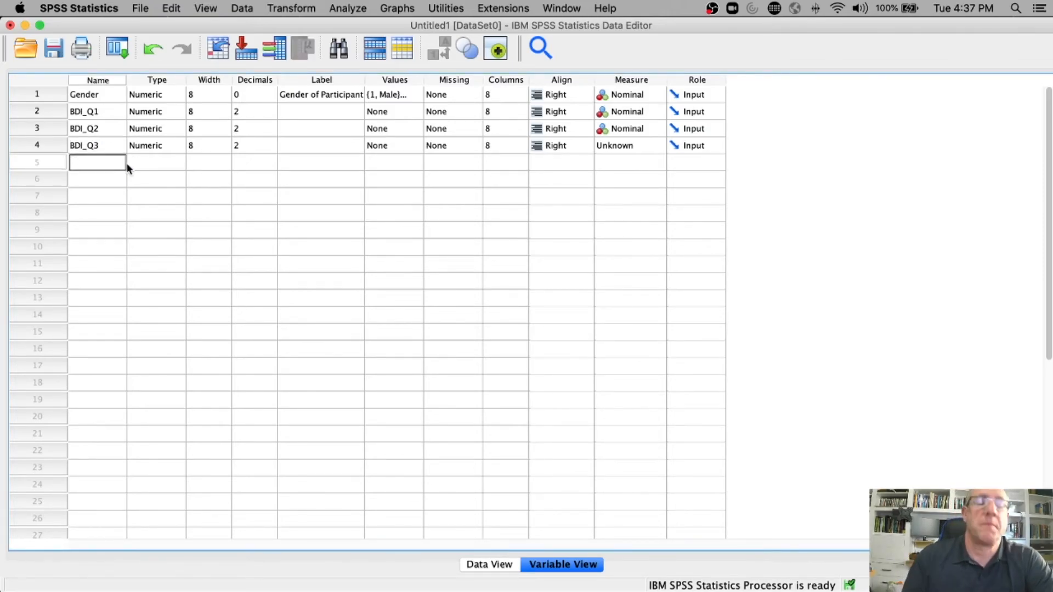
pyautogui.write('BDI_Q4')
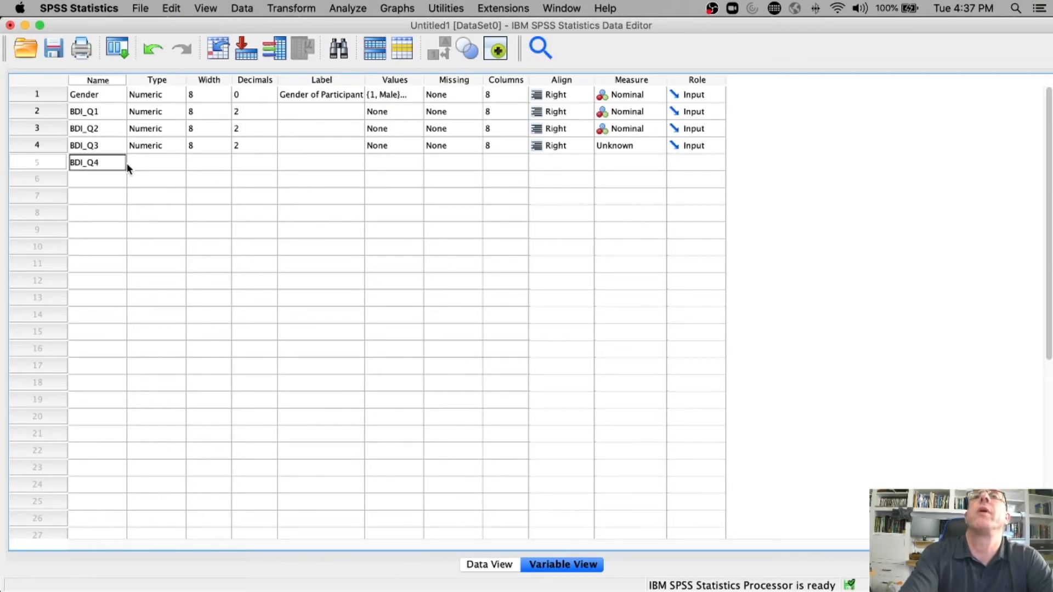
pyautogui.press('Tab')
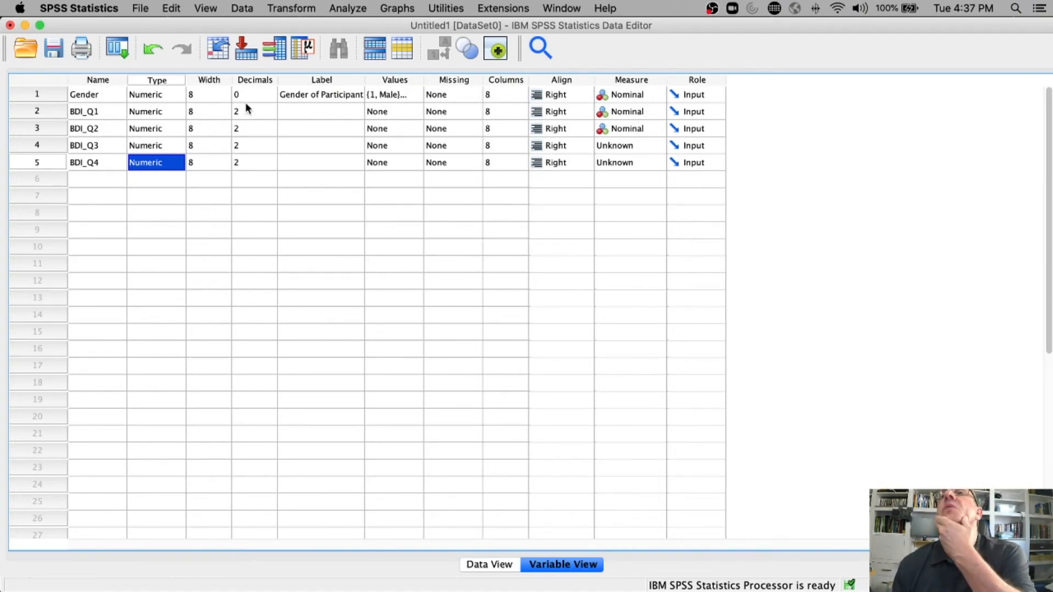
# - Enter "BDI Question 1" as the label of the BDI_Q1 variable
pyautogui.doubleClick(319, 113)
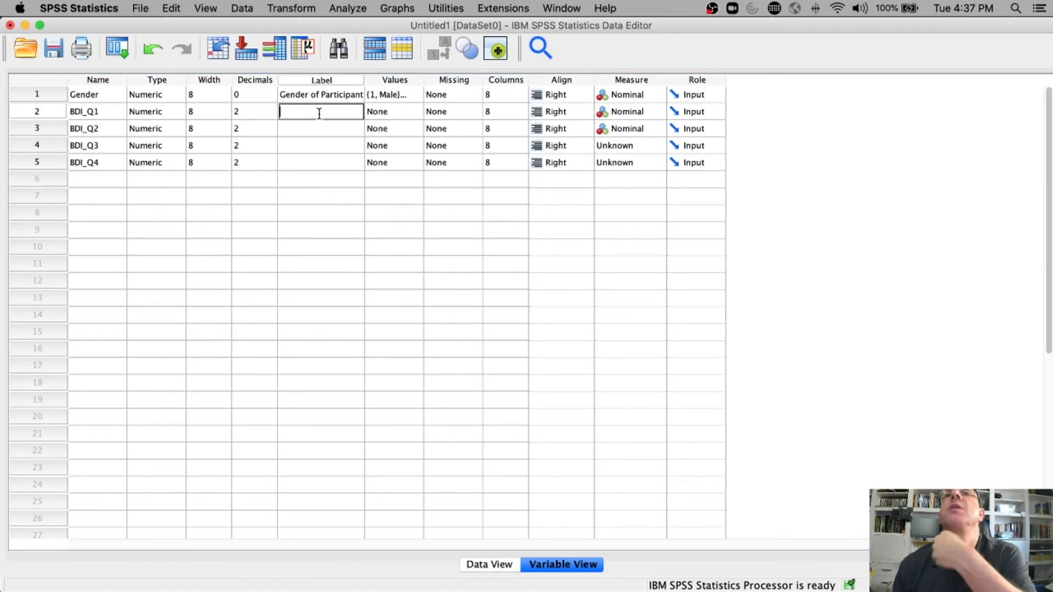
pyautogui.write('B')
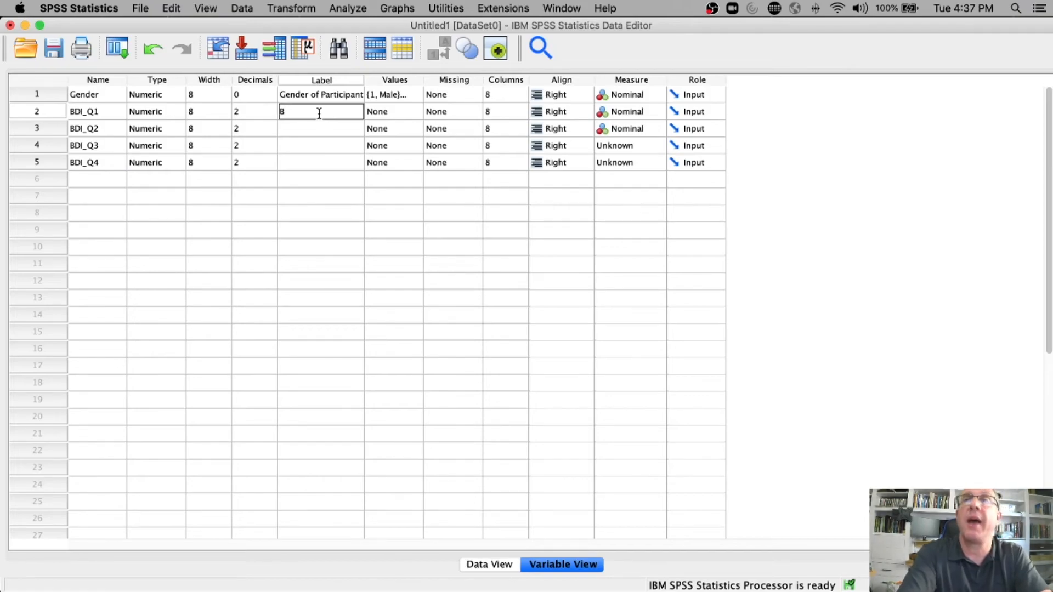
pyautogui.write('DI Question ')
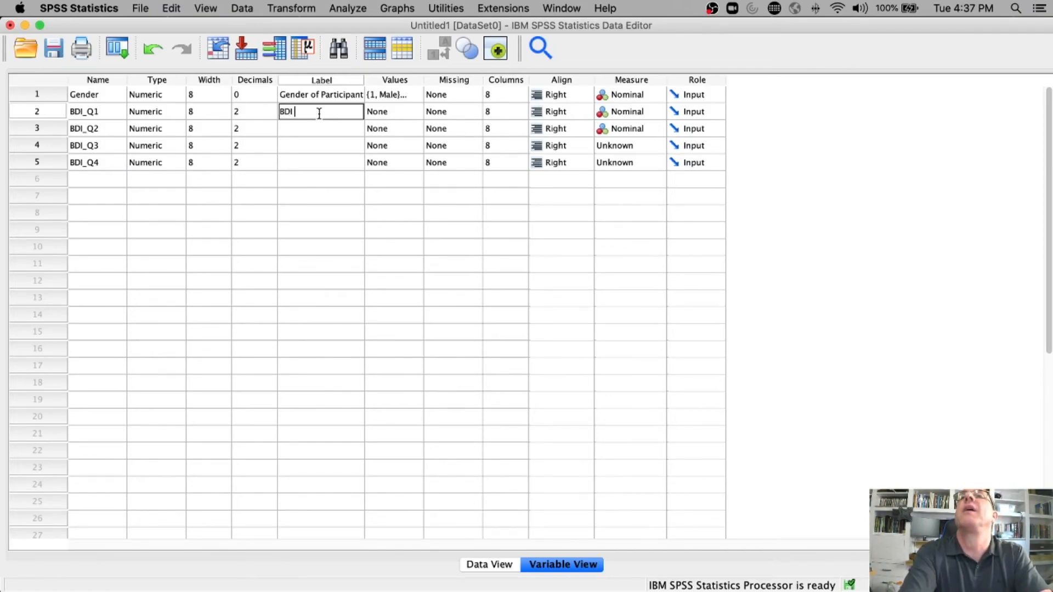
pyautogui.write('1')
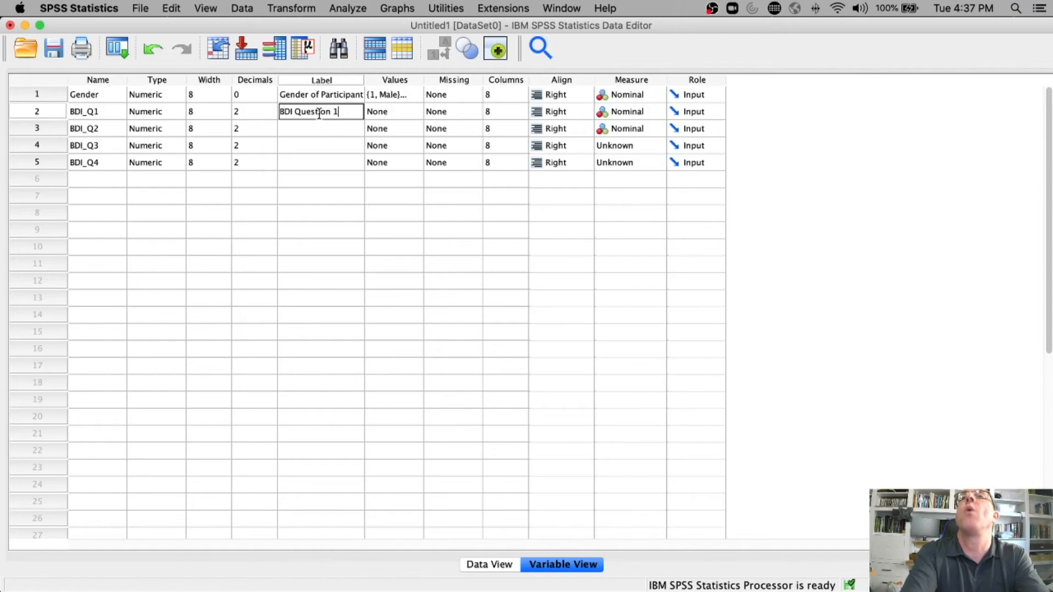
# - Copy the label of BDI_Q1 into the label cells of BDI_Q2, BDI_Q3 and BDI_Q4
pyautogui.press('Return')
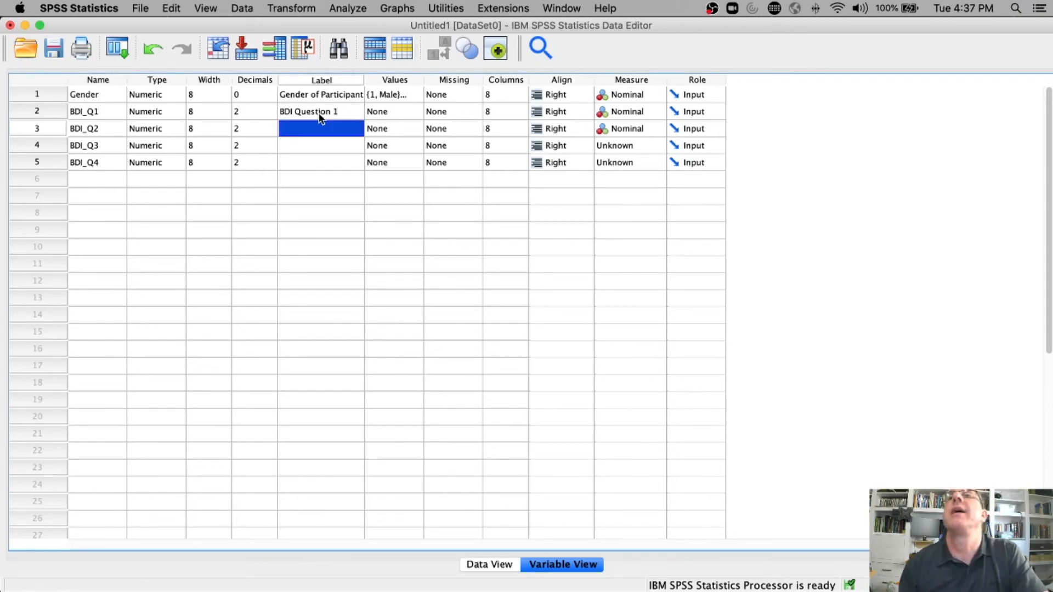
pyautogui.click(320, 112)
pyautogui.press('super+c')
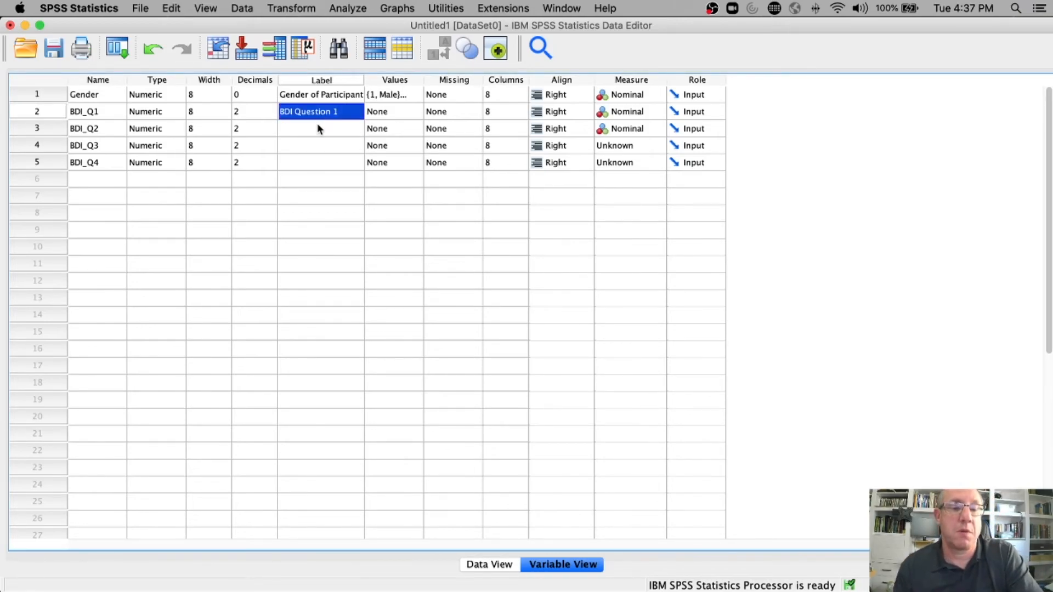
pyautogui.click(318, 130)
pyautogui.press('super+v')
pyautogui.click(315, 148)
pyautogui.press('super+v')
pyautogui.click(319, 163)
pyautogui.press('super+v')
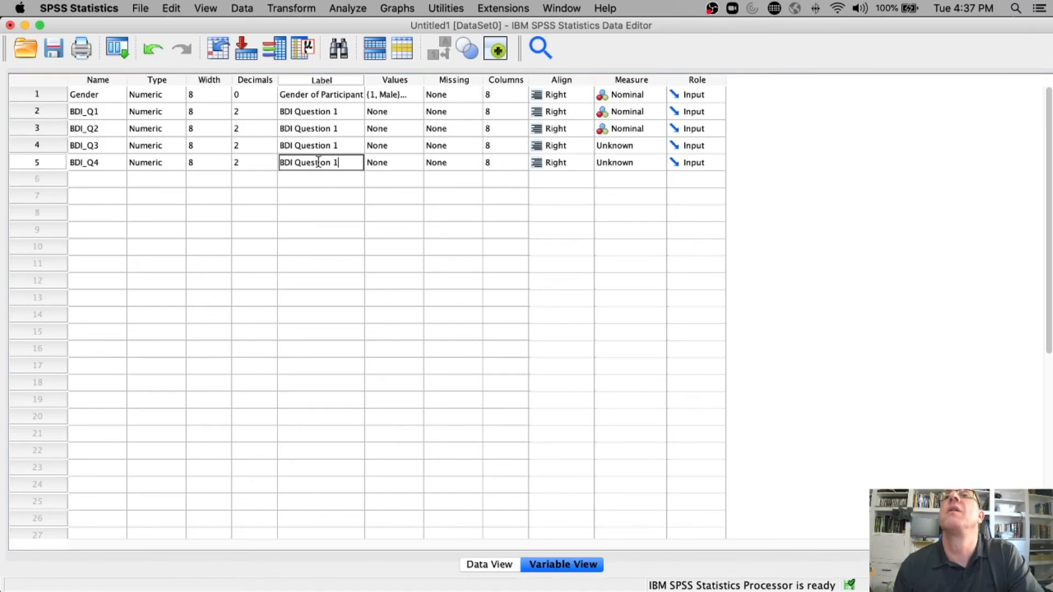
# - Change the labels of BDI_Q2, BDI_Q3 and BDI_Q4 to "BDI Question 2", "BDI Question 3" and "BDI Question 4"
pyautogui.doubleClick(345, 129)
pyautogui.press('BackSpace')
pyautogui.write('2')
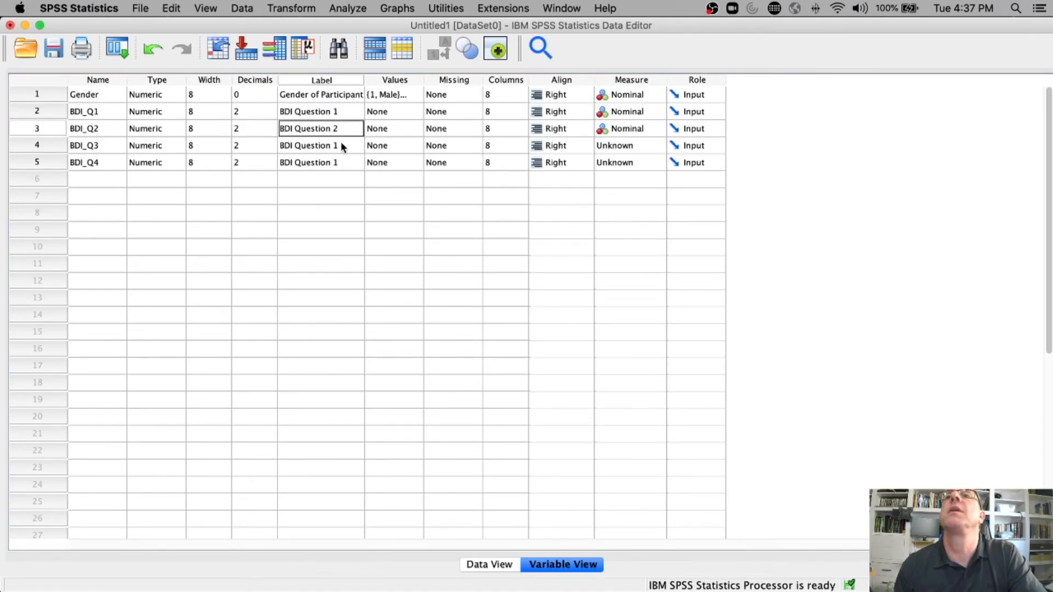
pyautogui.doubleClick(337, 145)
pyautogui.doubleClick(337, 147)
pyautogui.moveTo(339, 145); pyautogui.dragTo(334, 146)
pyautogui.write('3')
pyautogui.doubleClick(338, 162)
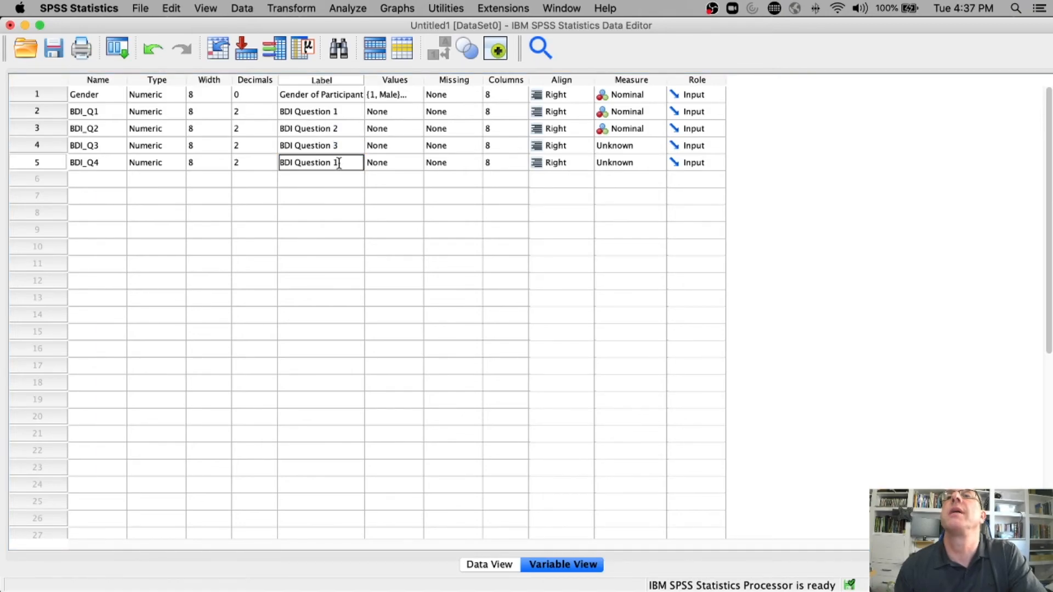
pyautogui.moveTo(339, 161); pyautogui.dragTo(333, 161)
pyautogui.write('4')
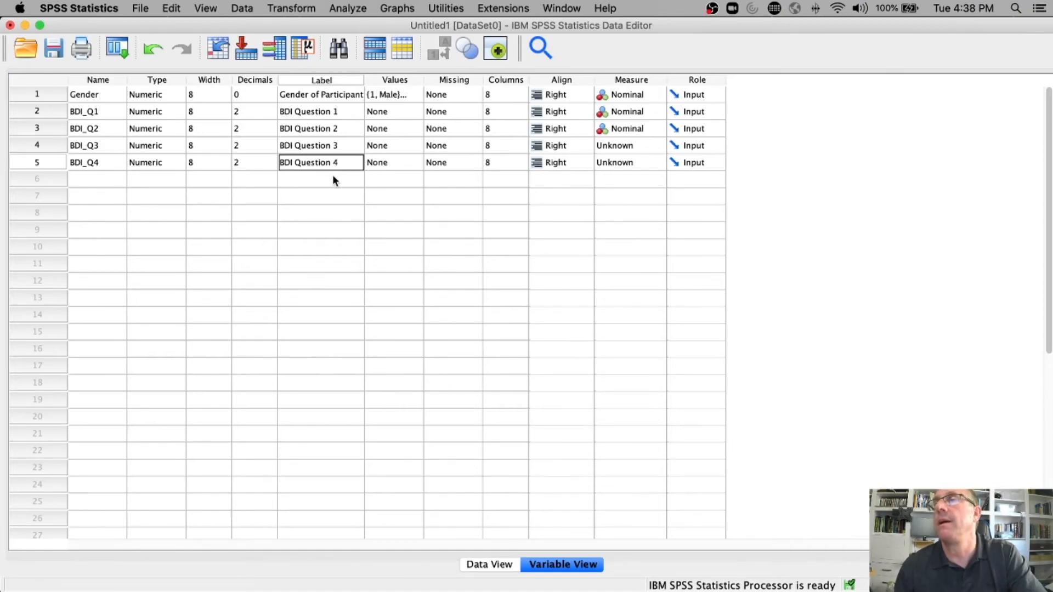
# - Set the decimals of the variables BDI_Q1, BDI_Q2, BDI_Q3 and BDI_Q4 to 0
pyautogui.click(266, 111)
pyautogui.click(270, 109)
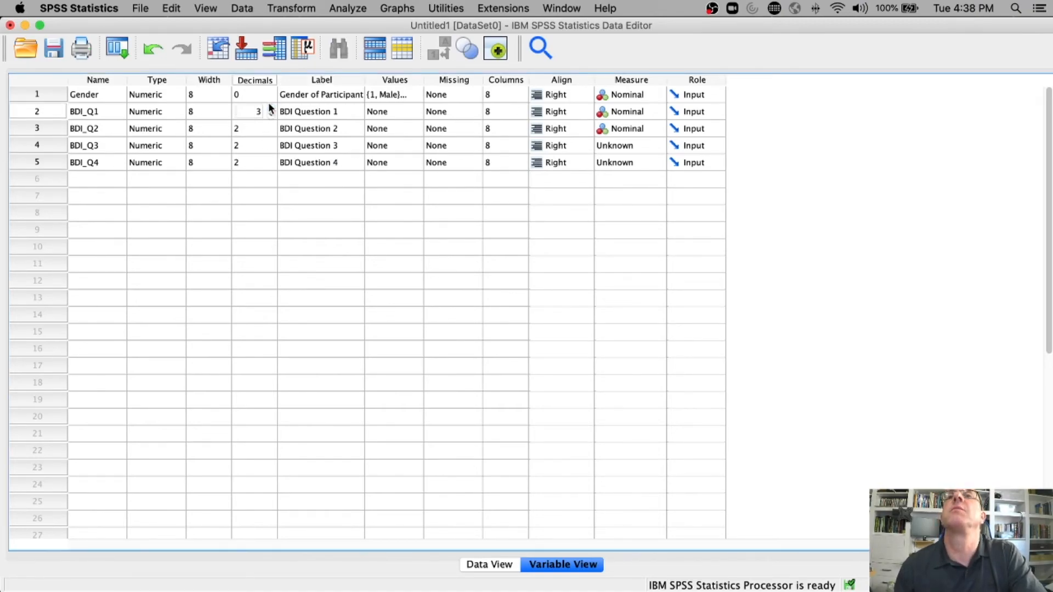
pyautogui.click(264, 132)
pyautogui.click(271, 132)
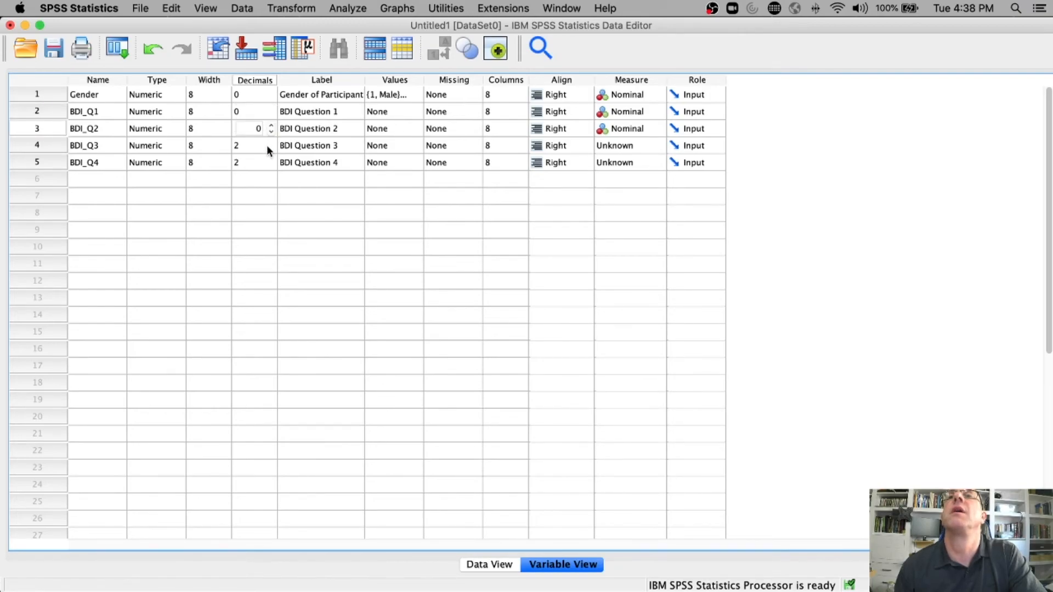
pyautogui.click(266, 145)
pyautogui.click(270, 148)
pyautogui.click(271, 148)
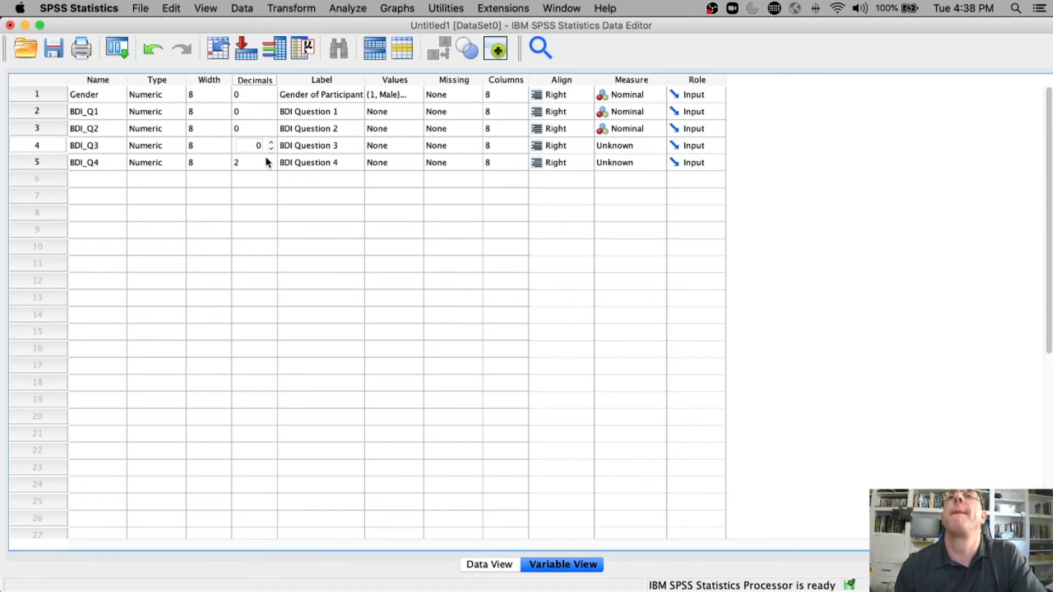
pyautogui.click(266, 160)
pyautogui.click(269, 160)
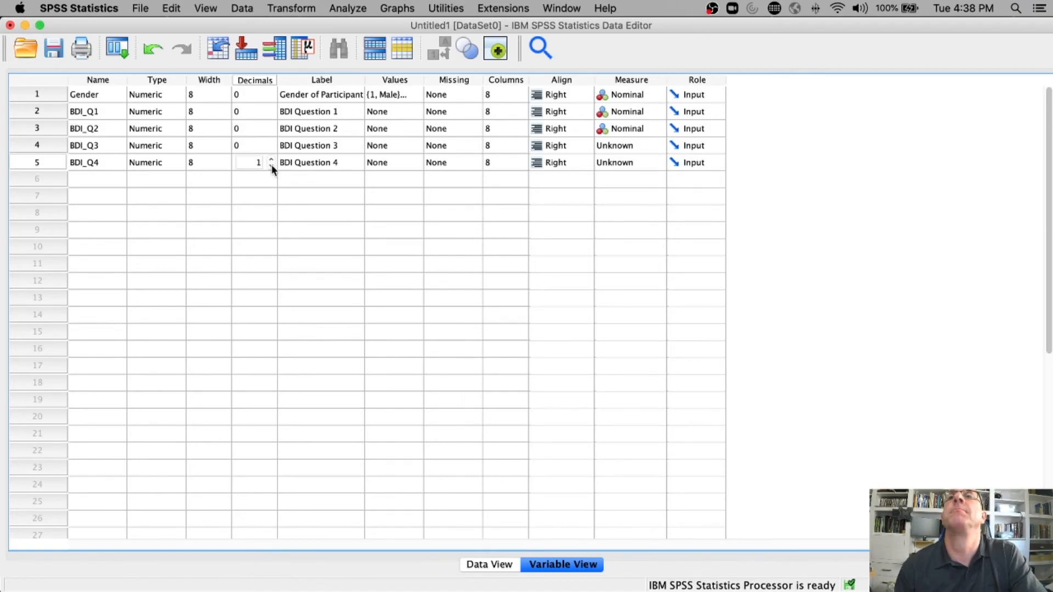
pyautogui.doubleClick(295, 162)
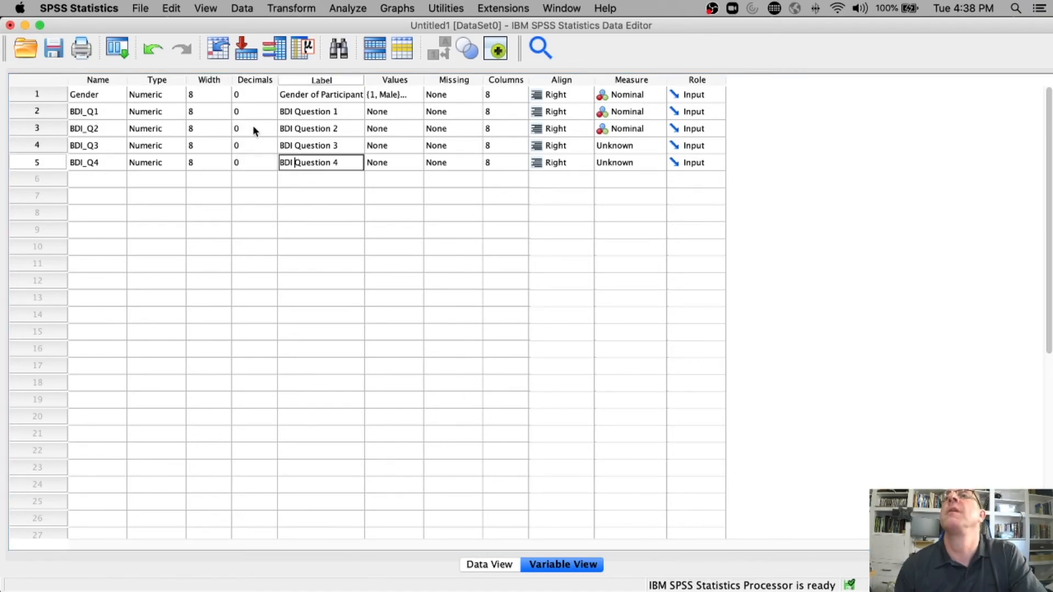
# - Review the value labels defined for the Gender variable and close them without changes
pyautogui.click(401, 94)
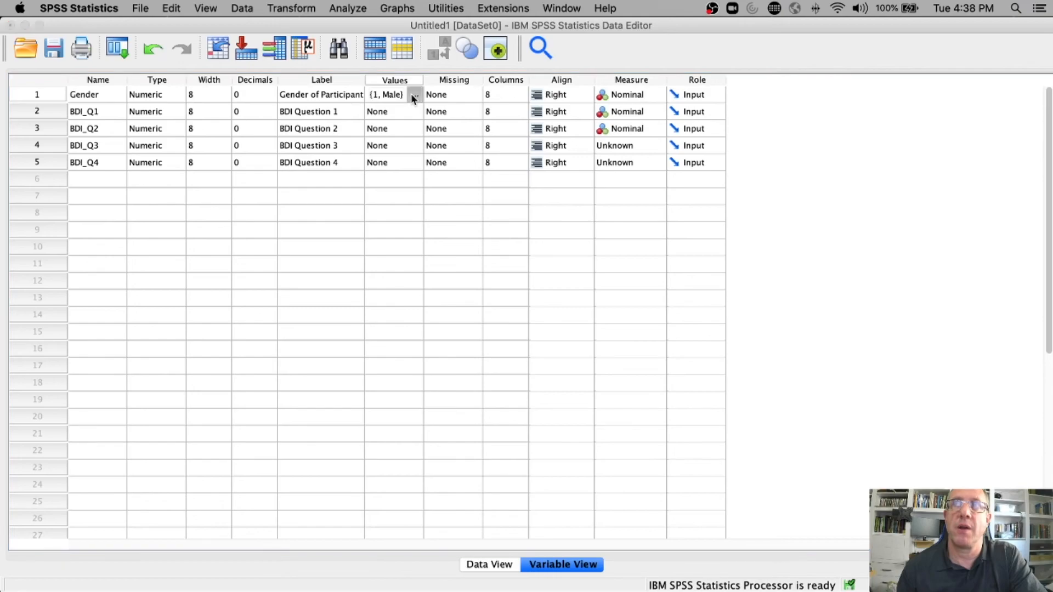
pyautogui.click(414, 95)
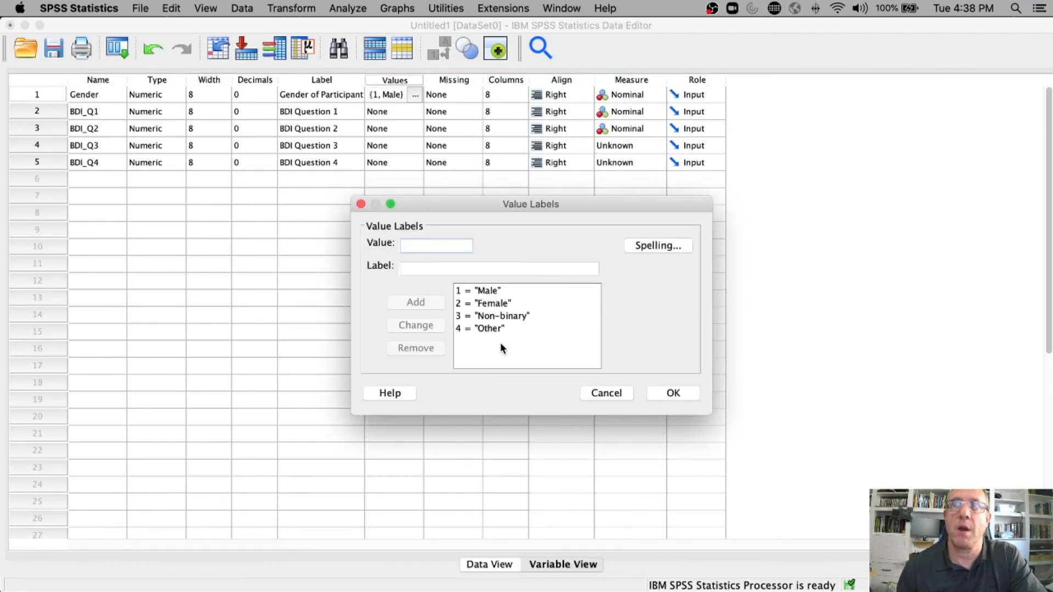
pyautogui.click(508, 299)
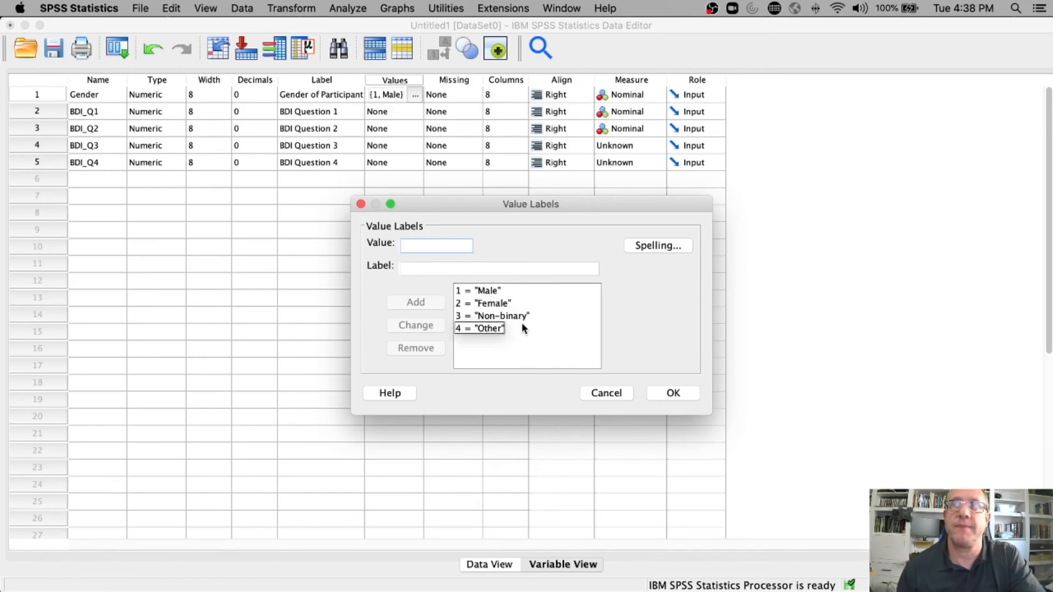
pyautogui.press('Return')
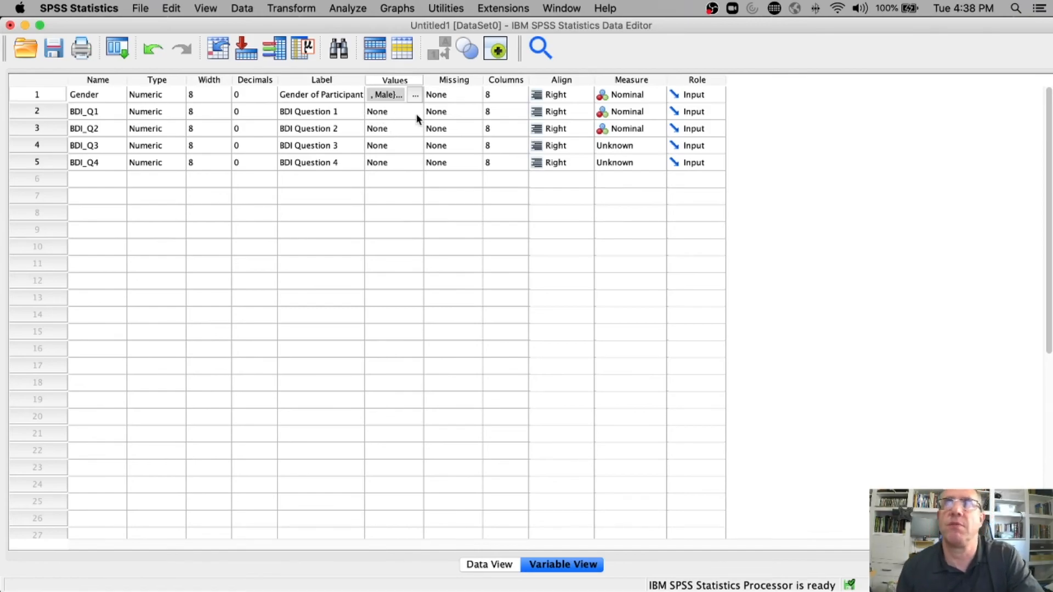
pyautogui.click(407, 111)
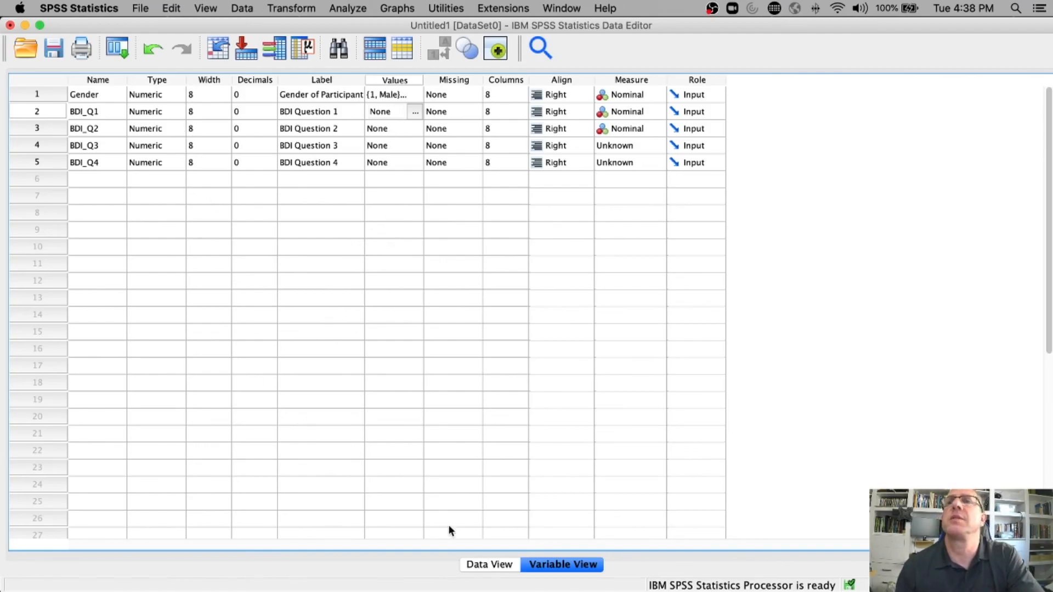
# - In the data grid, enter the BDI_Q1 scores for cases 1 to 10: 10, 13, 15, 10, 13, 15, 10, 12, 10, 12
pyautogui.click(482, 568)
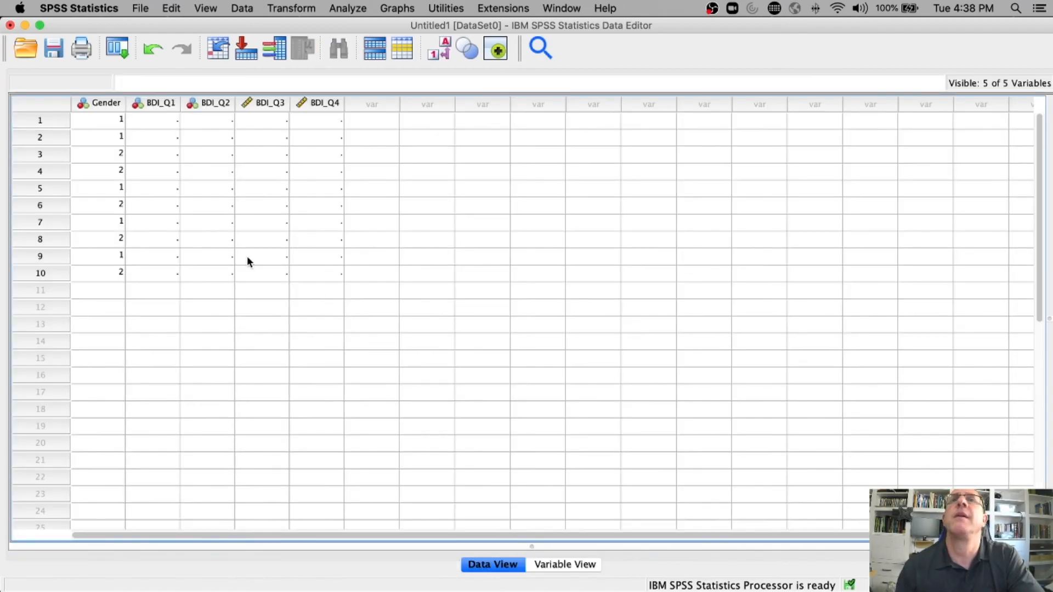
pyautogui.click(151, 122)
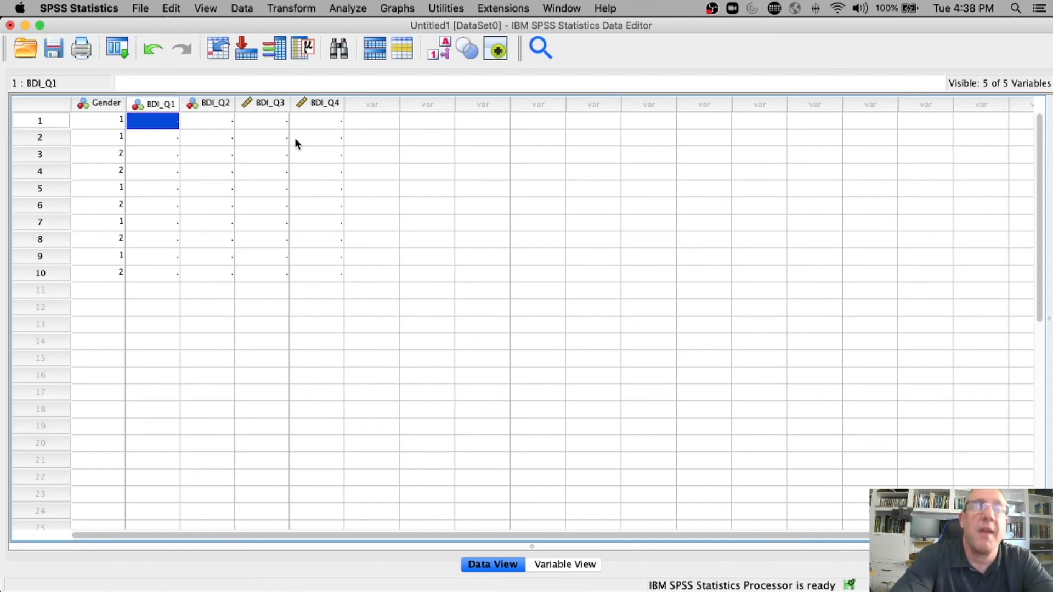
pyautogui.write('10')
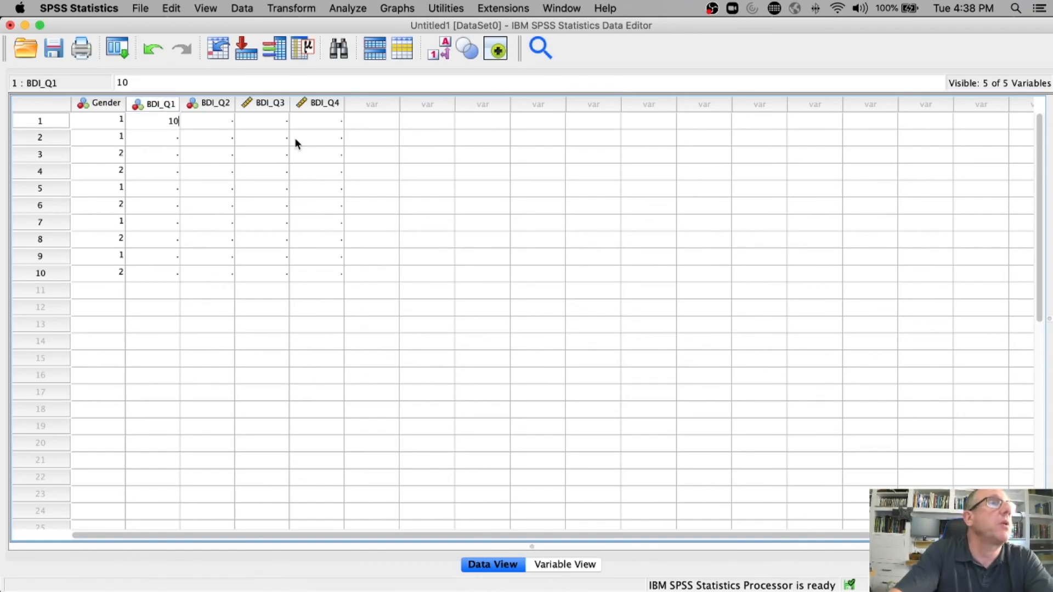
pyautogui.press('Return')
pyautogui.write('13 15 10 13 15 10 12 10 12')
# - Enter the BDI_Q2 scores for cases 1 to 10: 12, 11, 13, 11, 8, 13, 12, 13, 9, 10
pyautogui.click(209, 121)
pyautogui.write('12 11 13 11 8 13 12 13 9 10')
# - Enter the BDI_Q3 scores for cases 1 to 10: 5, 10, 10, 12, 10, 13, 9, 9, 21, 9
pyautogui.click(267, 118)
pyautogui.write('5 10 10 12 10 13 9 9 ')
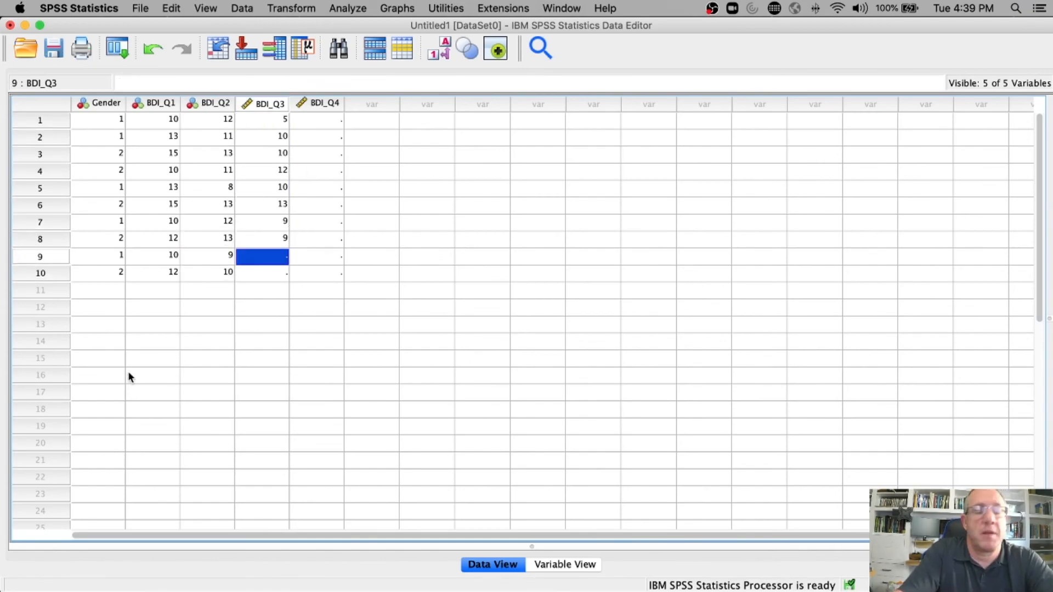
pyautogui.write('21 9')
# - Enter the BDI_Q4 scores for cases 1 to 10: 4, 5, 4, 13, 14, 12, 8, 4, 4, 8
pyautogui.click(317, 119)
pyautogui.write('4 5 4 13 14 12 8 4 4 8')
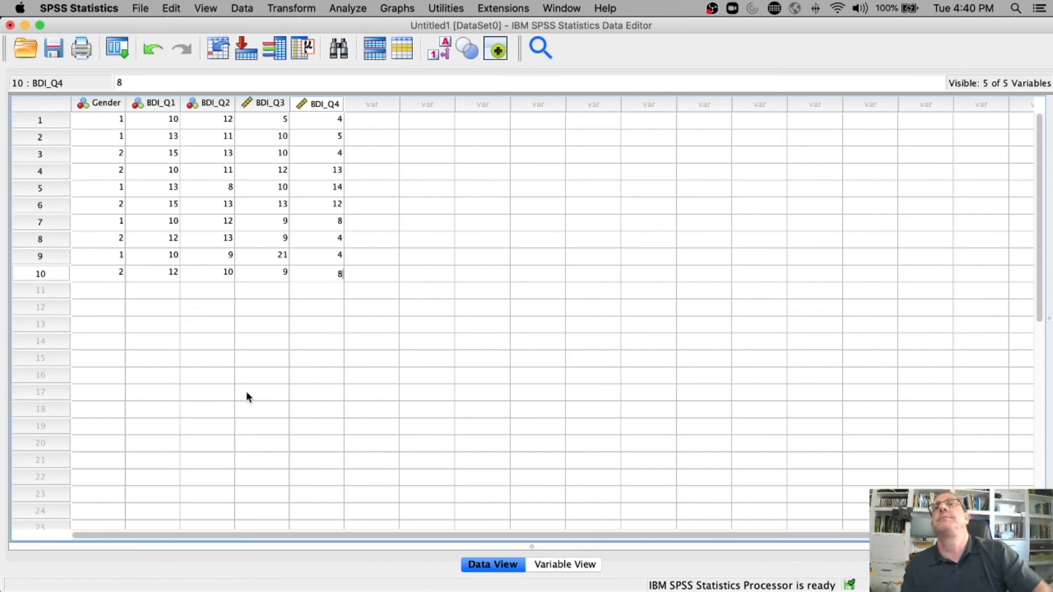
pyautogui.click(380, 378)
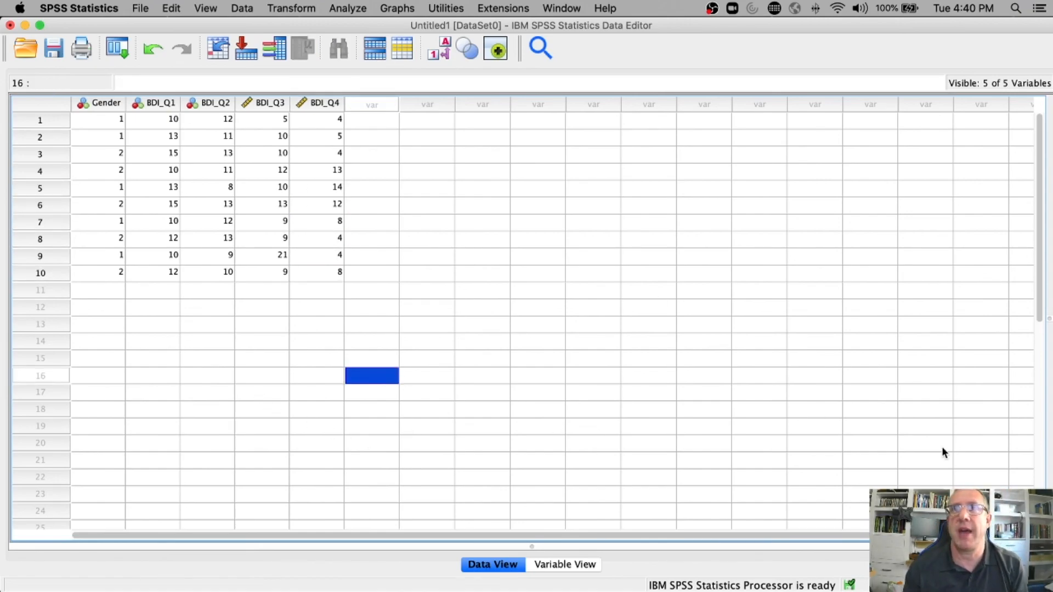